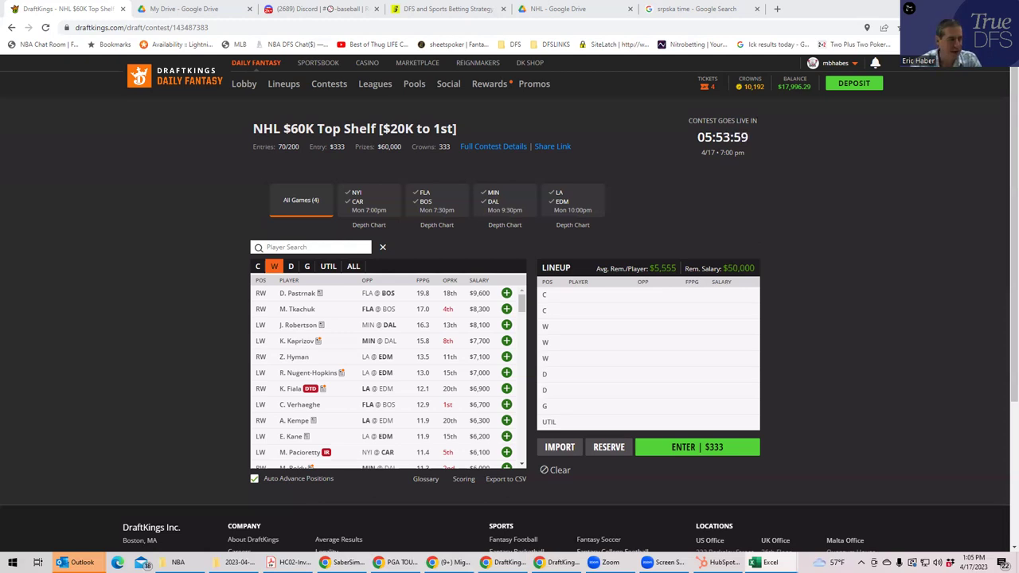
Switch to the NHLDK_Proj workbook in Excel and maximize its window
key(alt+Tab)
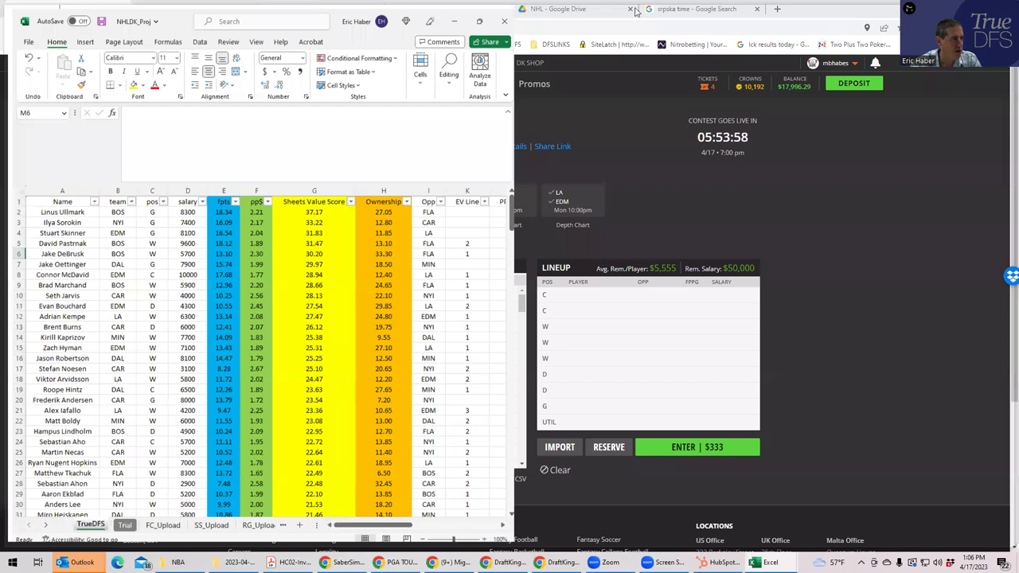
key(super+Up)
click(617, 277)
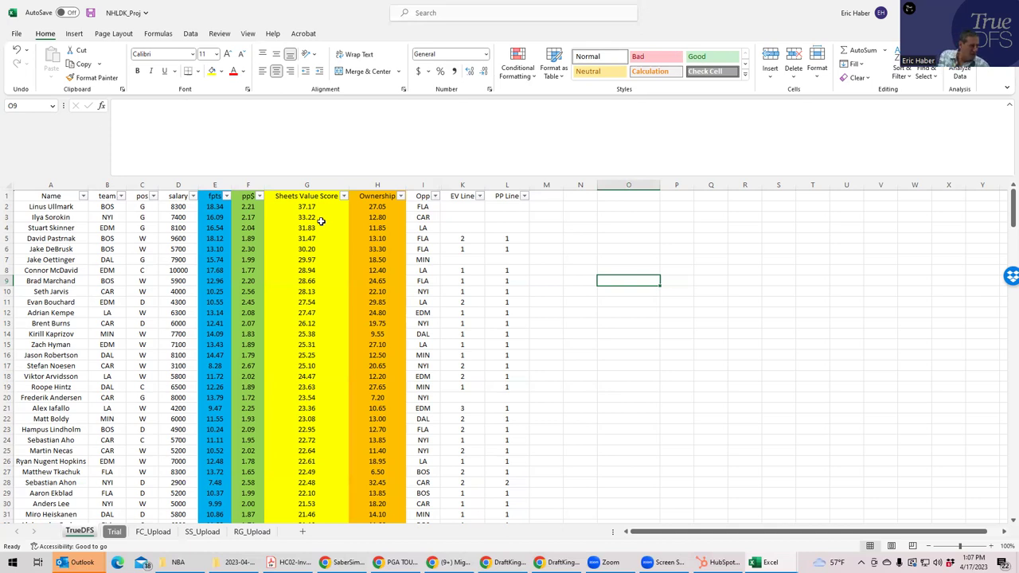
Examine the team, position and salary entries of Edmonton players such as Connor McDavid, Evan Bouchard and Zach Hyman
click(101, 430)
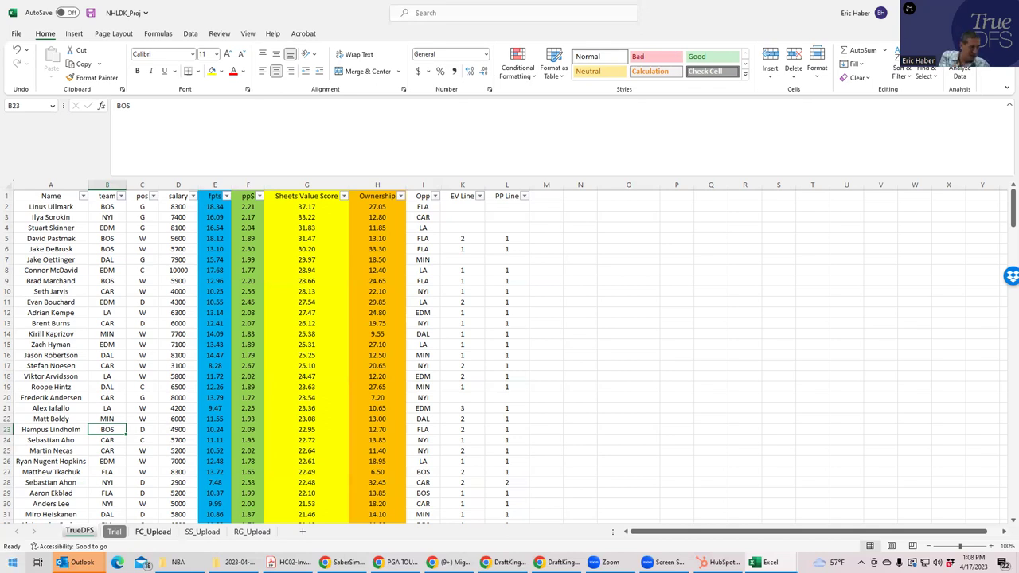
click(112, 226)
click(114, 271)
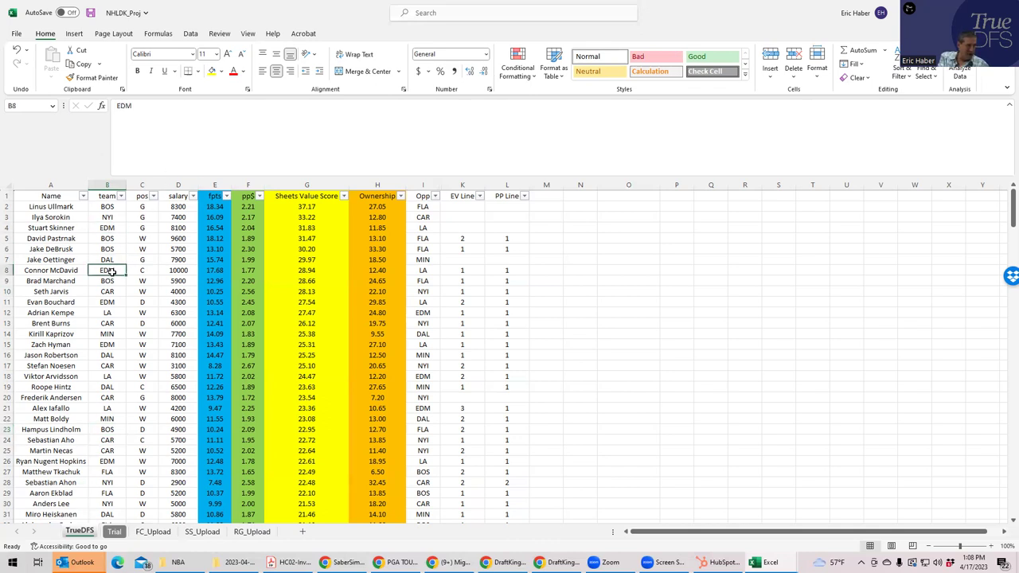
click(144, 301)
click(142, 271)
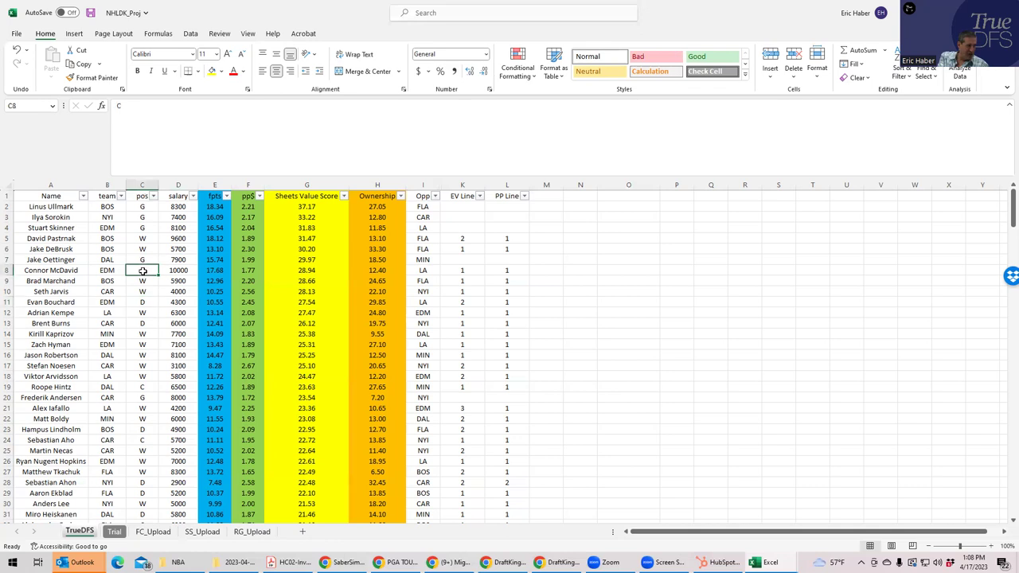
click(111, 273)
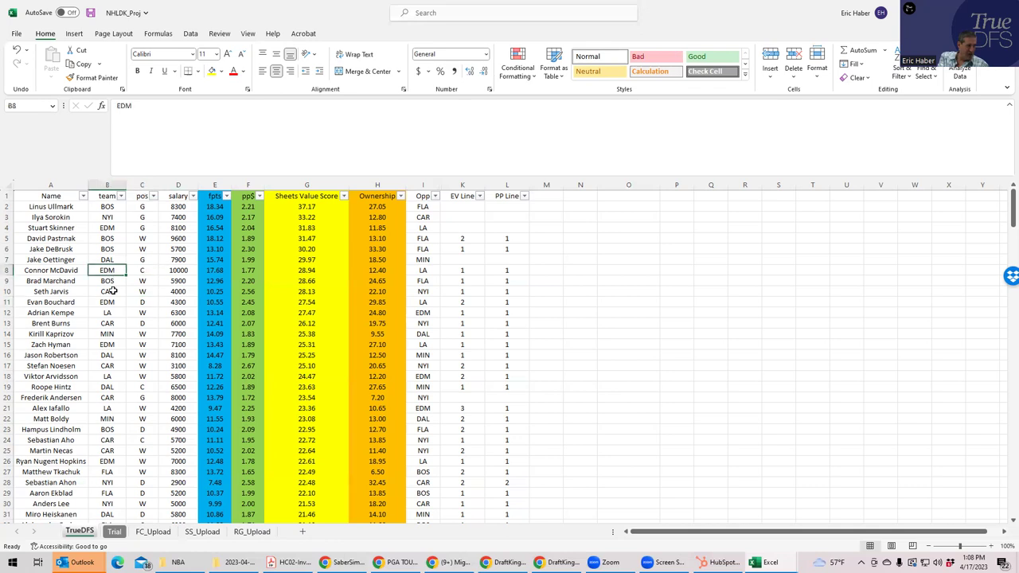
click(112, 303)
click(106, 344)
click(147, 337)
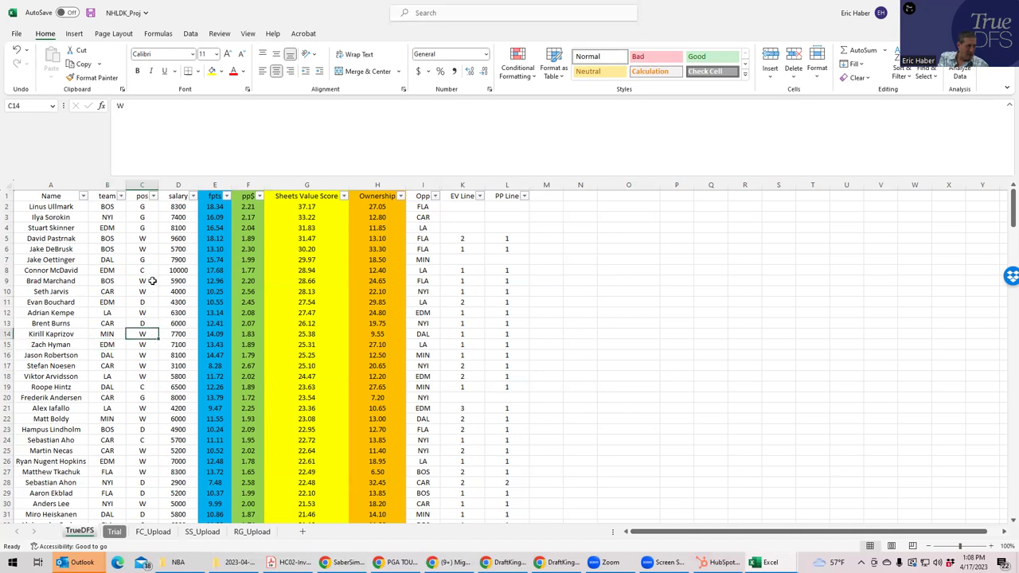
click(162, 270)
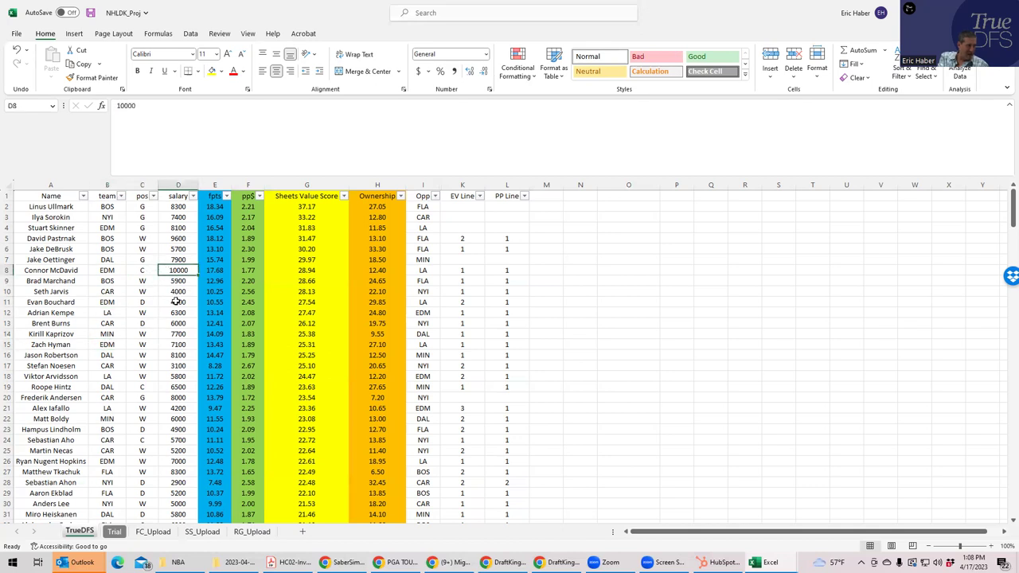
click(176, 302)
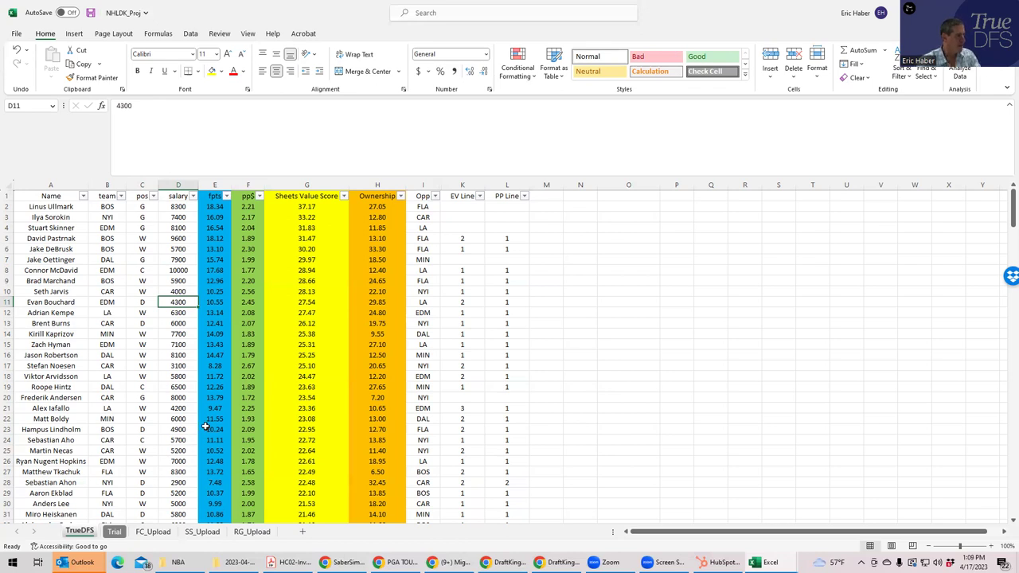
click(174, 270)
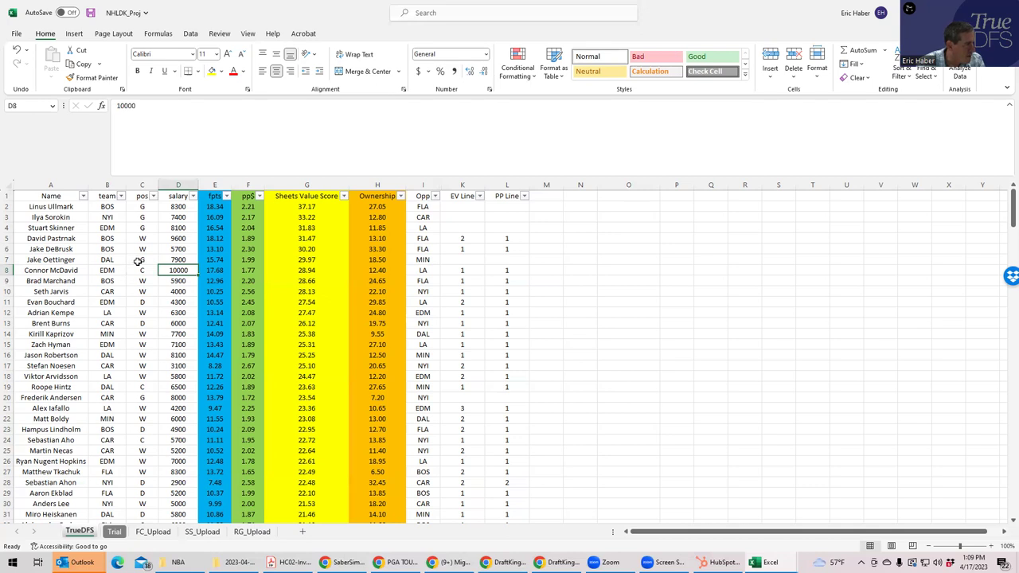
Examine the positions, salaries and power-play lines of Carolina players Seth Jarvis, Brent Burns, Stefan Noesen, Sebastian Aho and Martin Necas
click(142, 291)
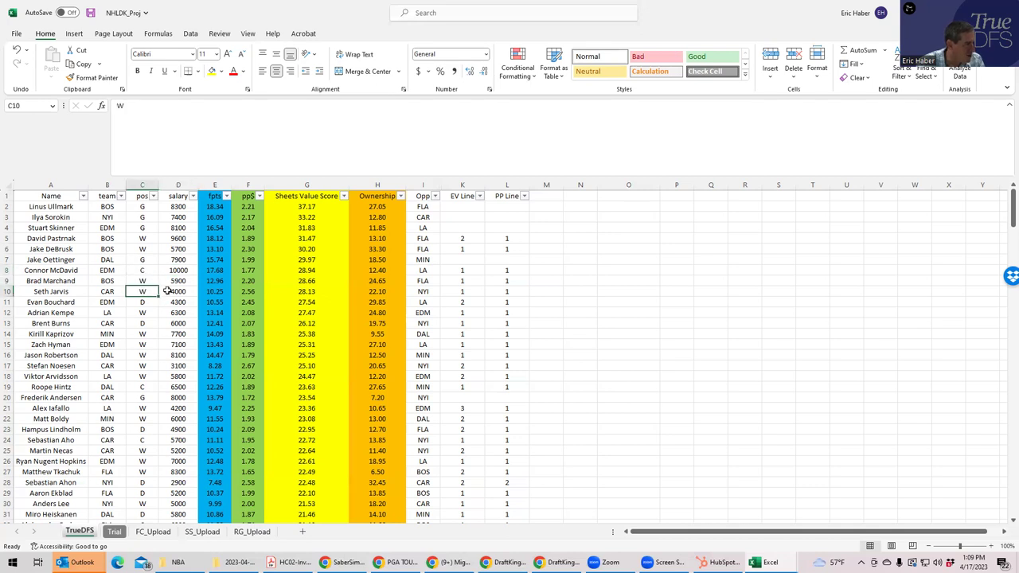
click(174, 292)
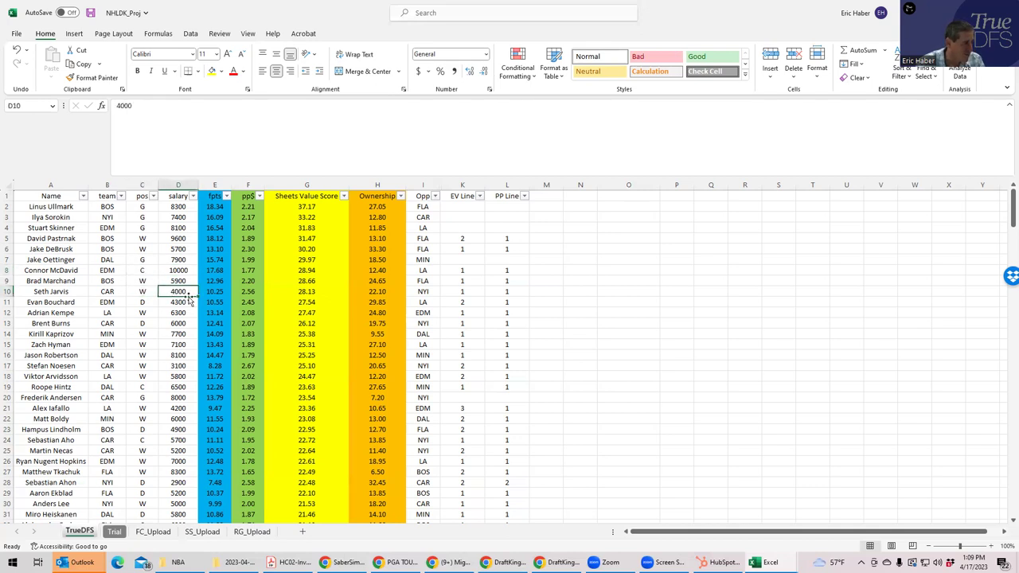
click(142, 323)
click(182, 322)
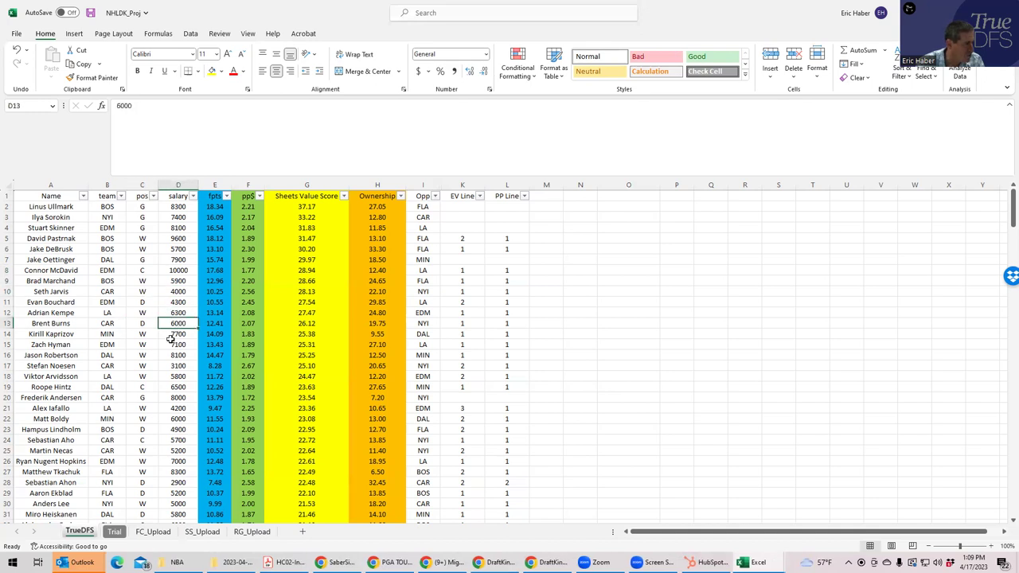
click(141, 366)
click(180, 365)
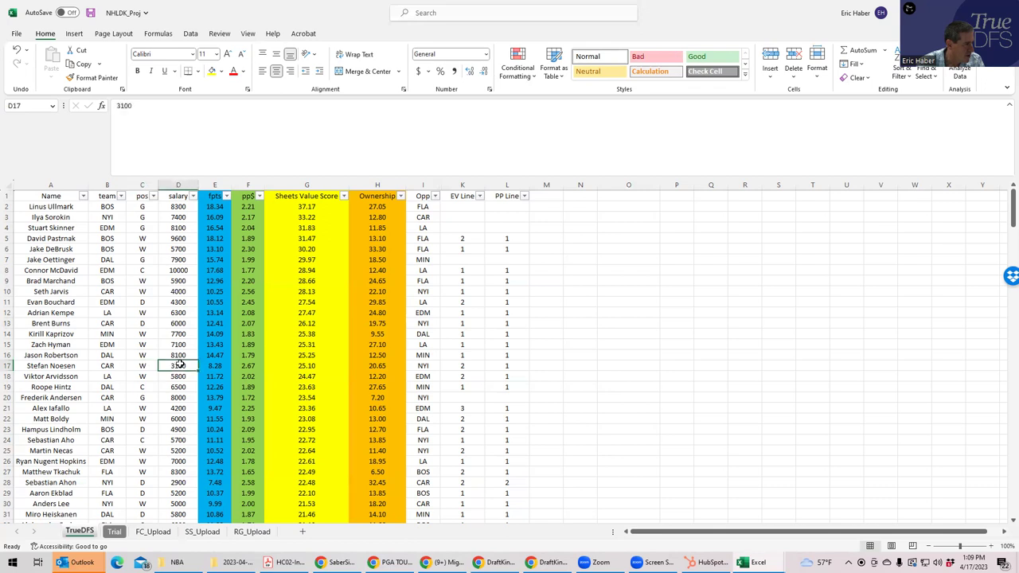
click(513, 366)
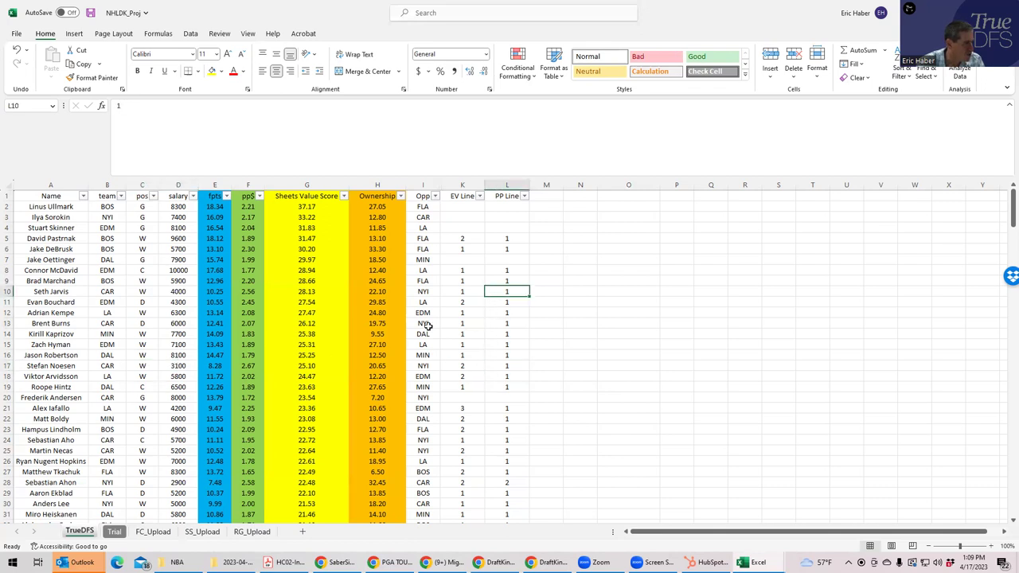
click(165, 365)
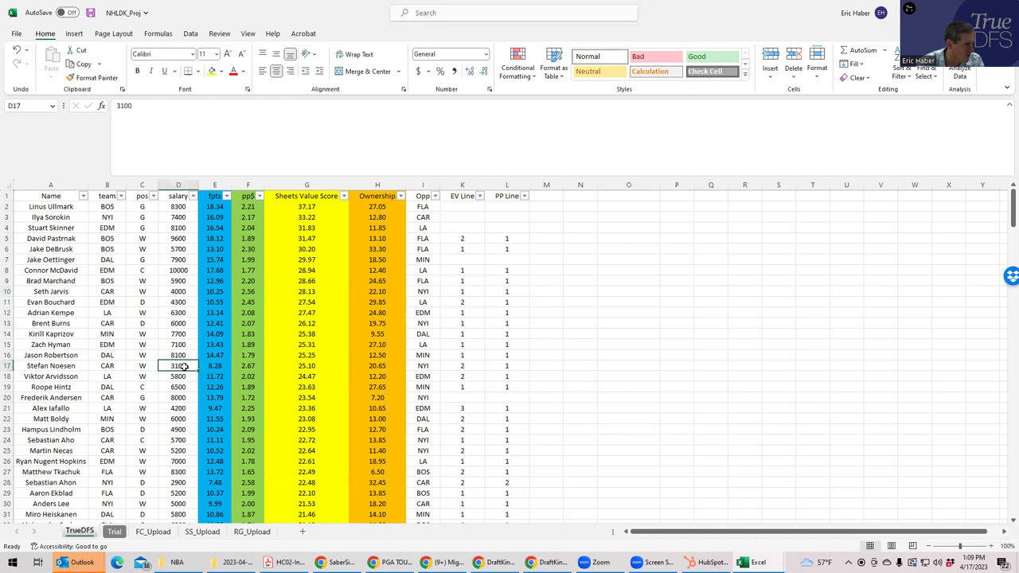
click(114, 398)
click(105, 439)
click(172, 440)
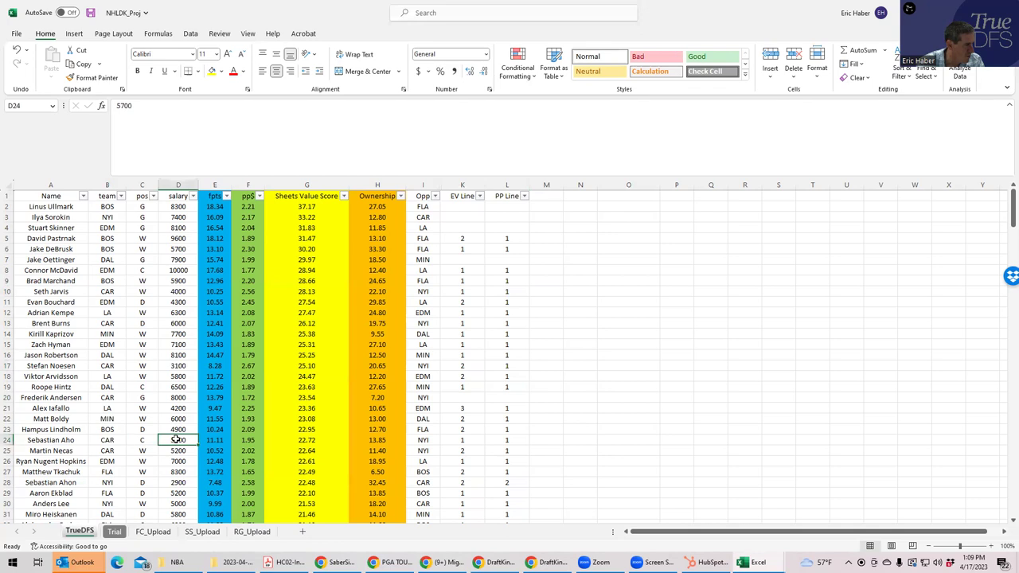
click(172, 451)
click(507, 451)
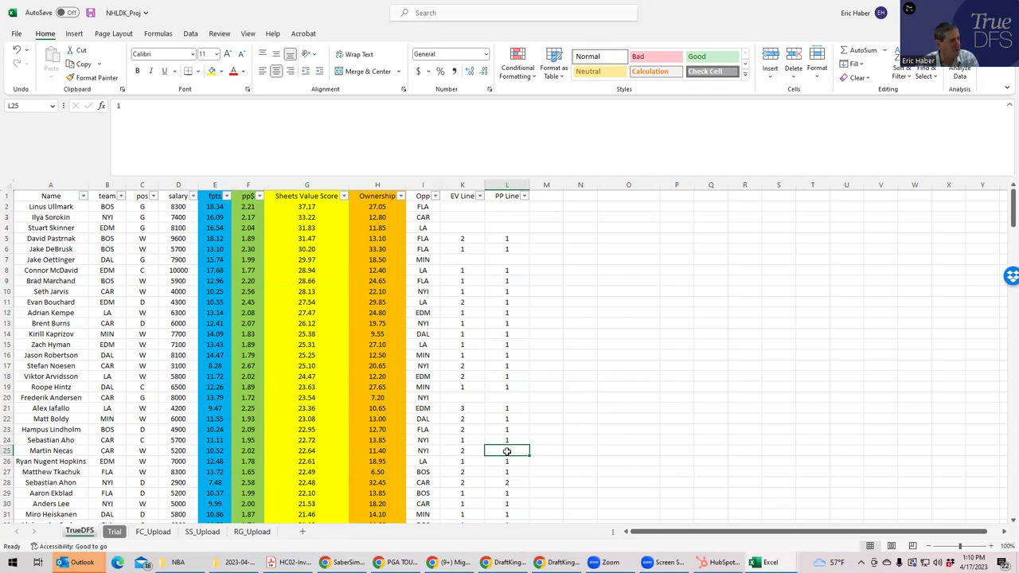
Check the salaries of goalies Ilya Sorokin and Jake Oettinger, including Sorokin's opponent
click(172, 293)
click(179, 216)
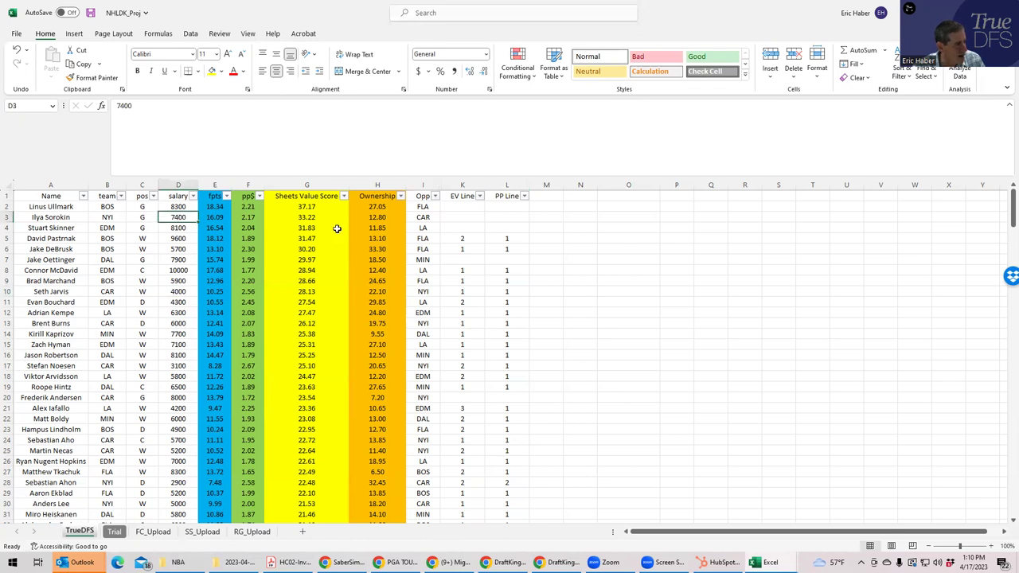
click(417, 217)
click(180, 215)
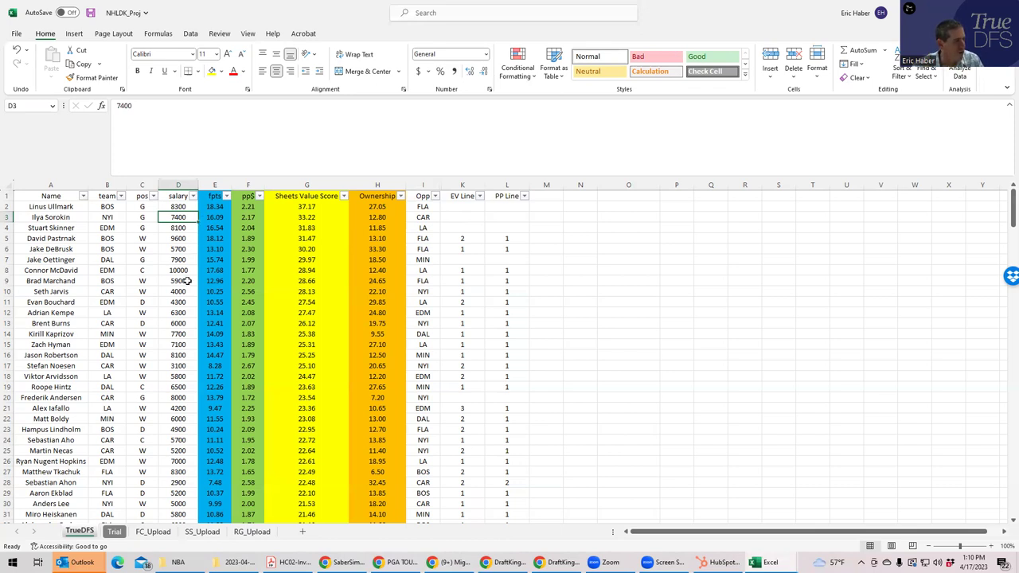
click(172, 258)
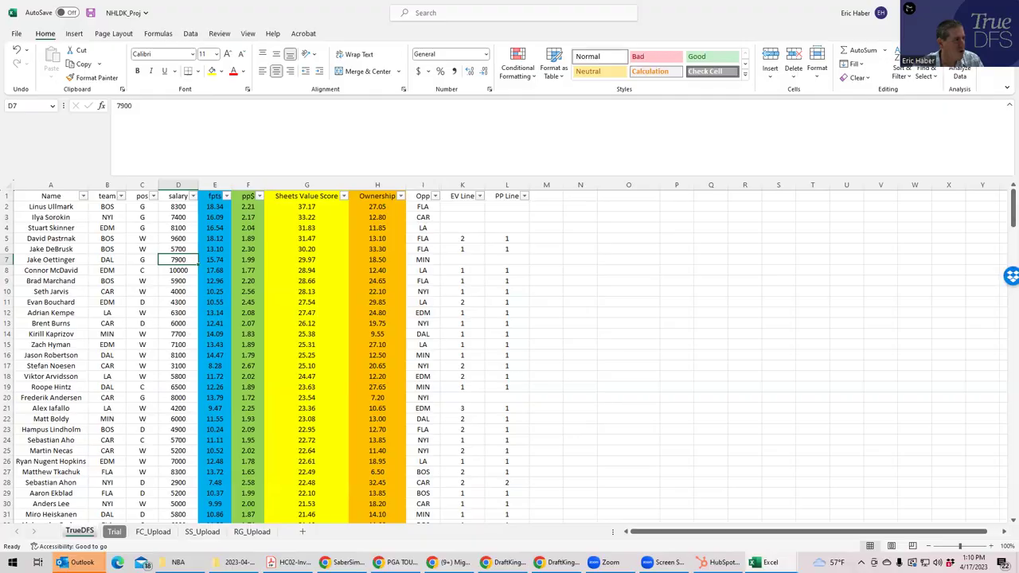
Switch to the DraftKings contest in Chrome and add Boston's Marchand, Pastrnak, DeBrusk and Lindholm to the lineup
key(alt+Tab)
click(424, 207)
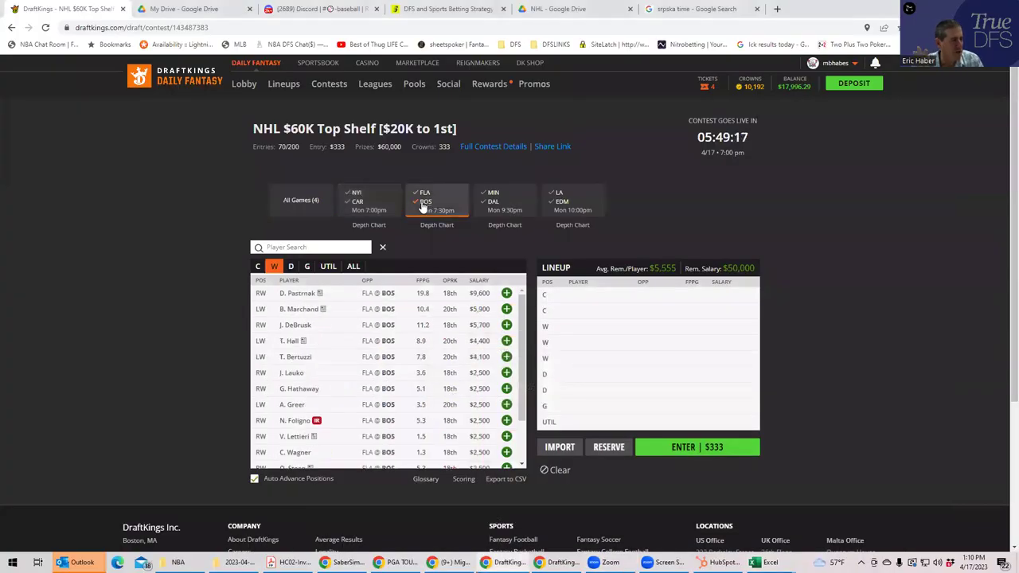
click(506, 308)
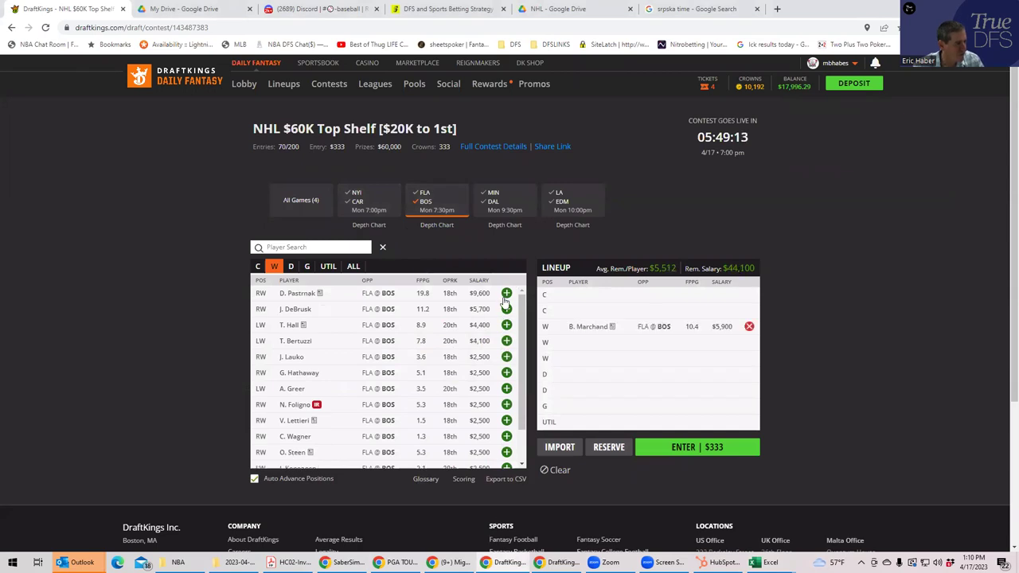
click(504, 295)
click(506, 294)
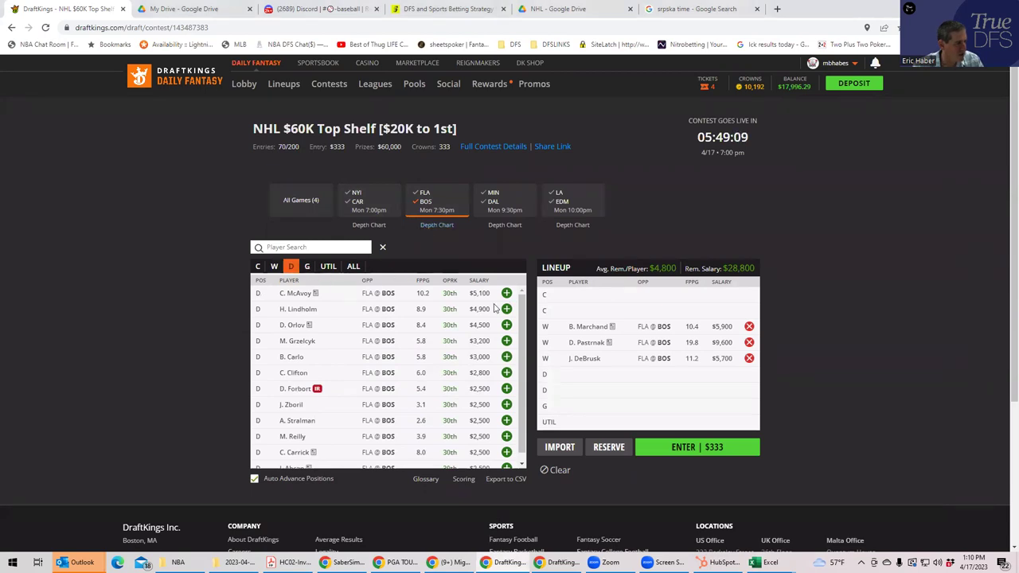
click(507, 309)
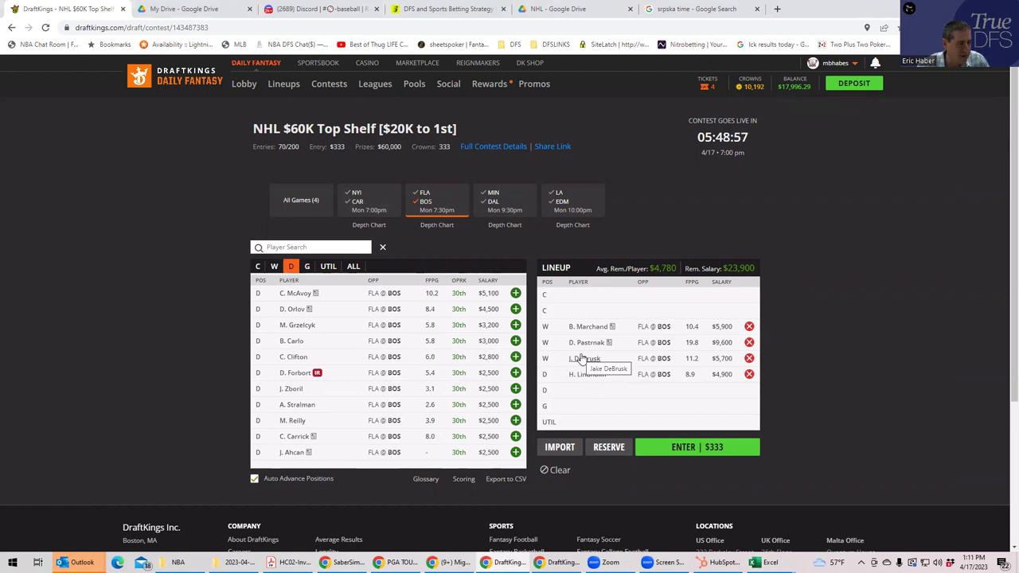
Replace the Boston filter with Dallas and add J. Oettinger as the lineup's goalie
click(423, 209)
click(308, 268)
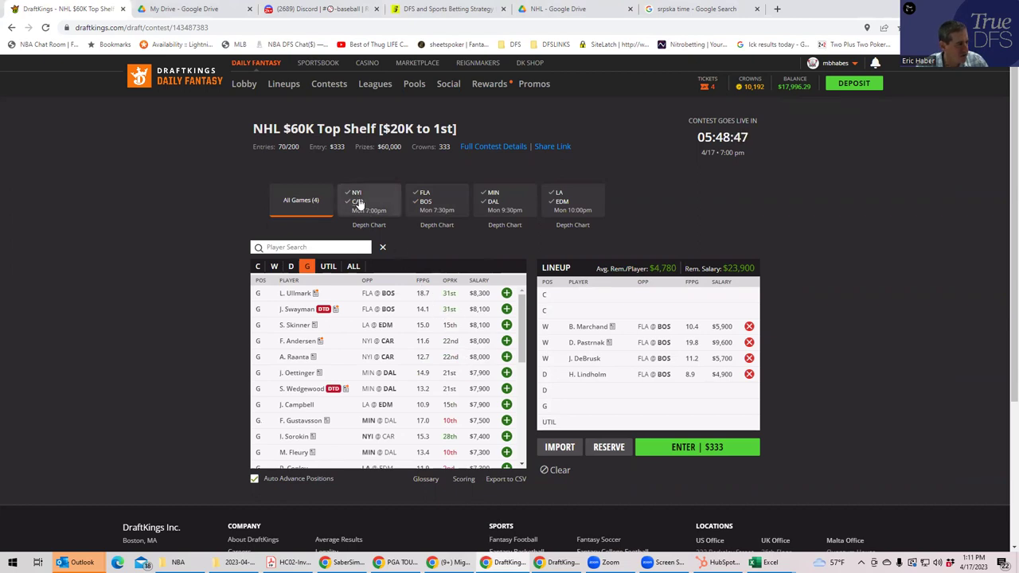
click(494, 204)
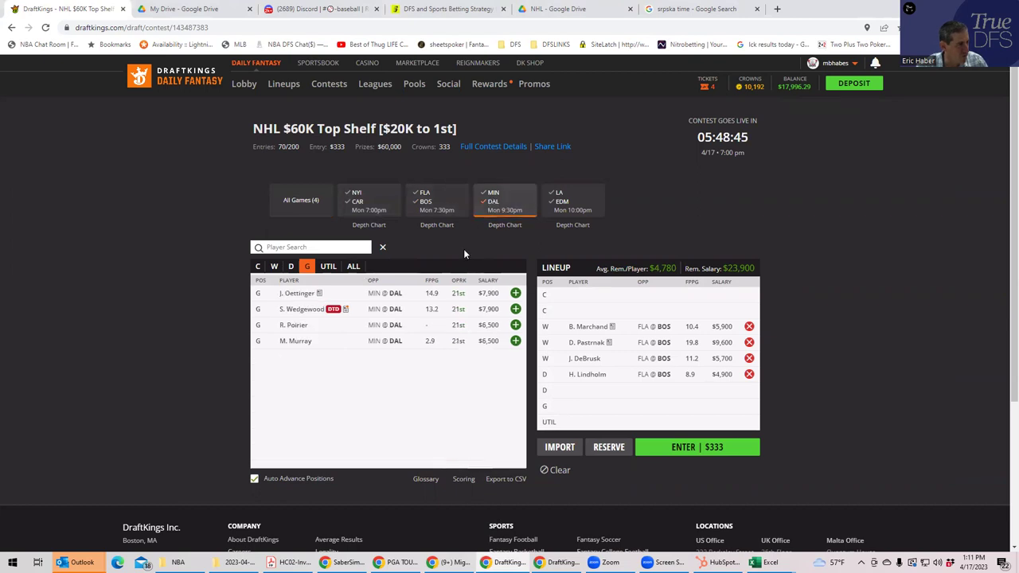
click(516, 294)
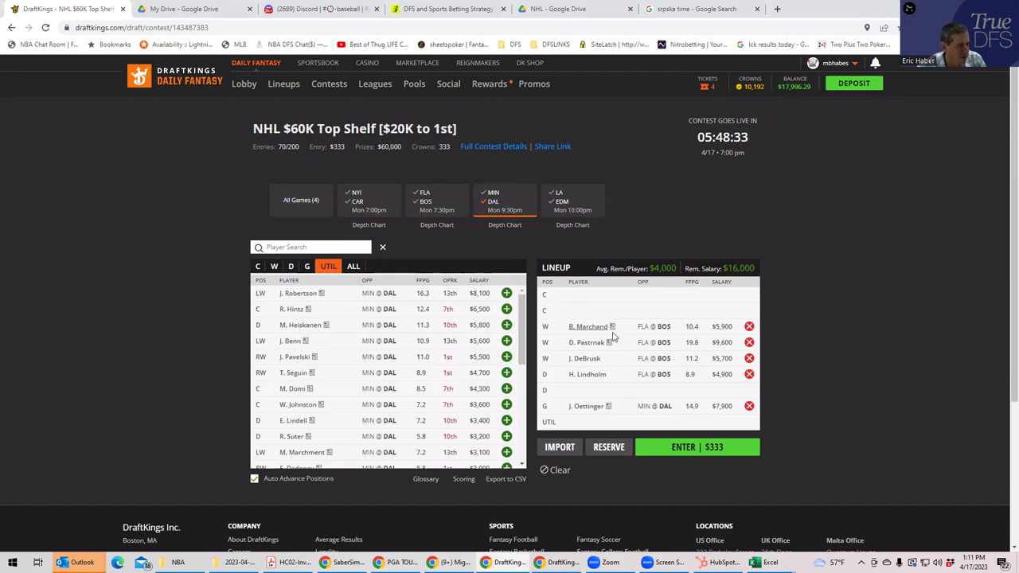
Filter the player pool to Carolina and add S. Aho in a center slot rather than UTIL
click(488, 205)
click(489, 203)
click(357, 205)
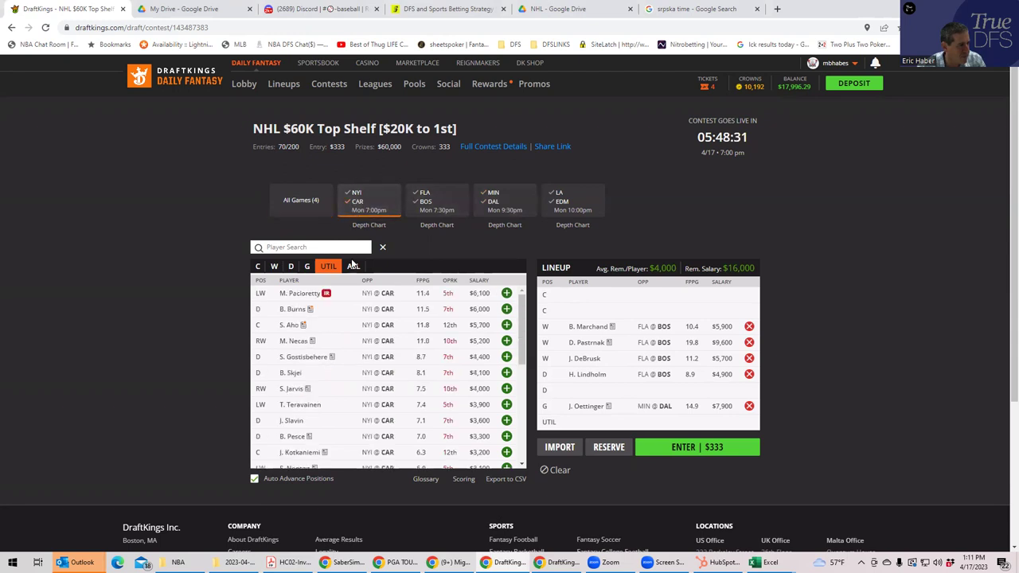
click(506, 324)
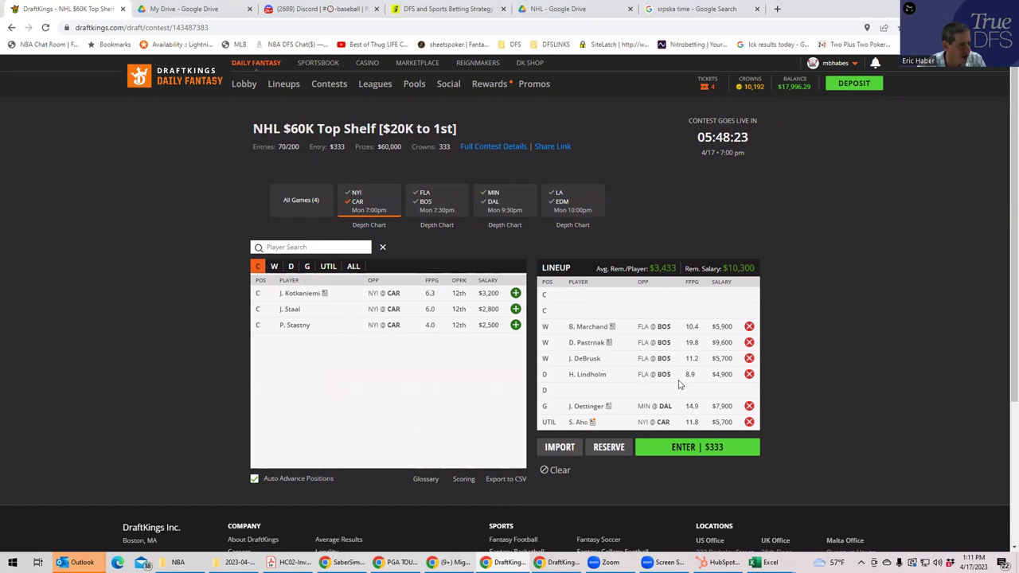
click(749, 422)
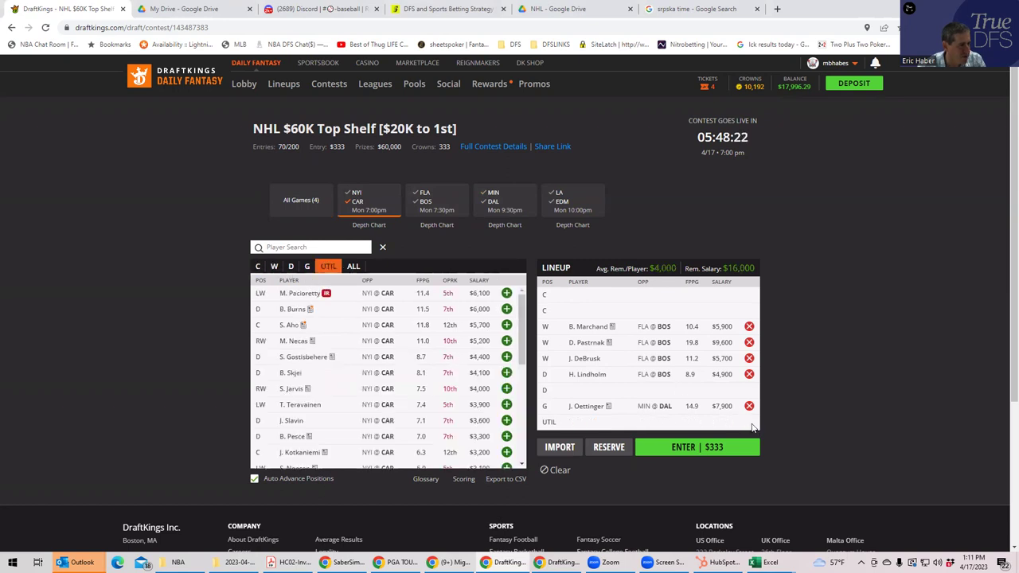
click(257, 268)
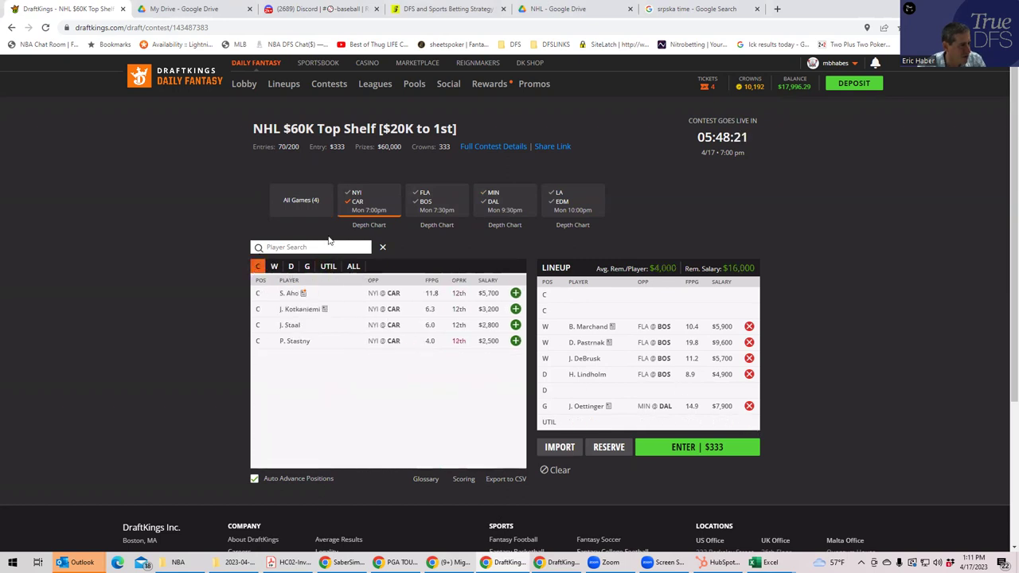
click(515, 293)
Add Carolina's B. Burns to the lineup as the second defenseman
click(274, 268)
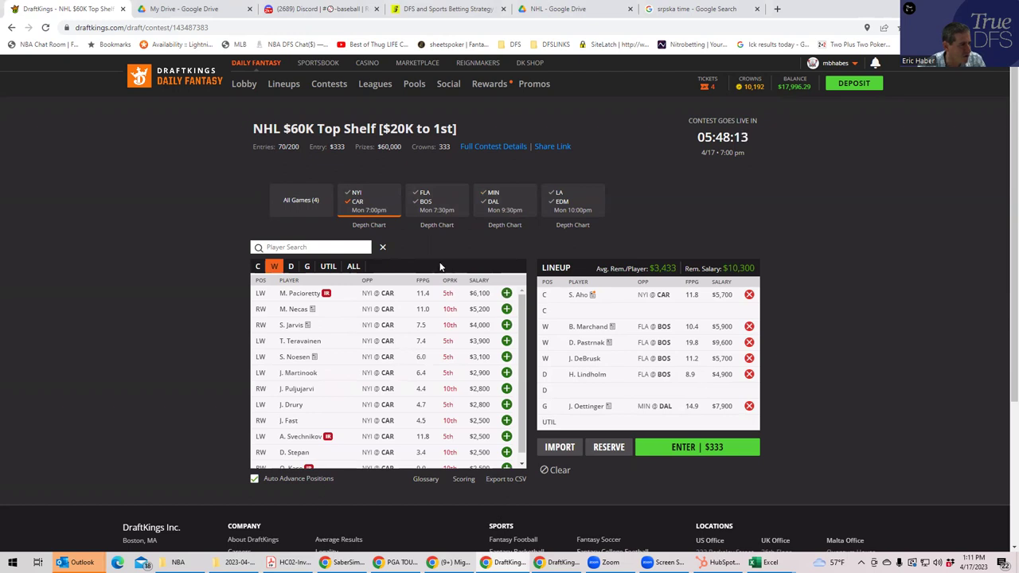
click(291, 268)
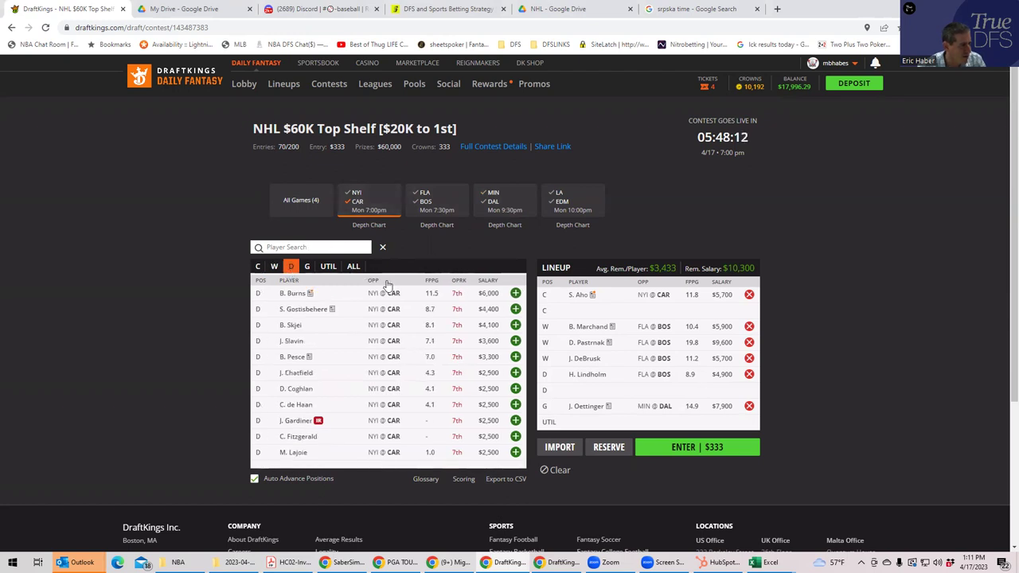
click(515, 293)
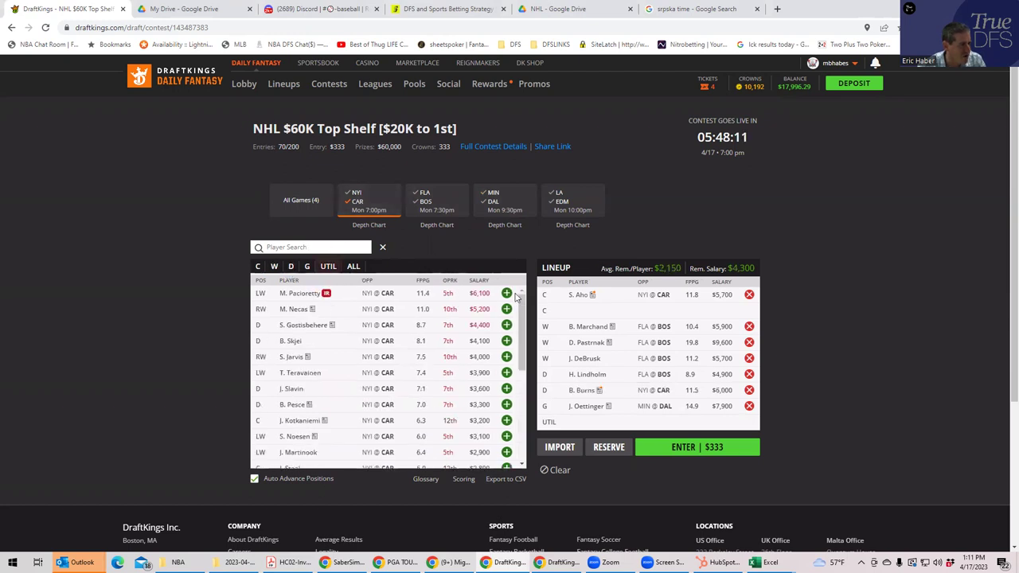
Remove B. Burns and S. Aho from the lineup and clear the Carolina filter from the player pool
click(748, 390)
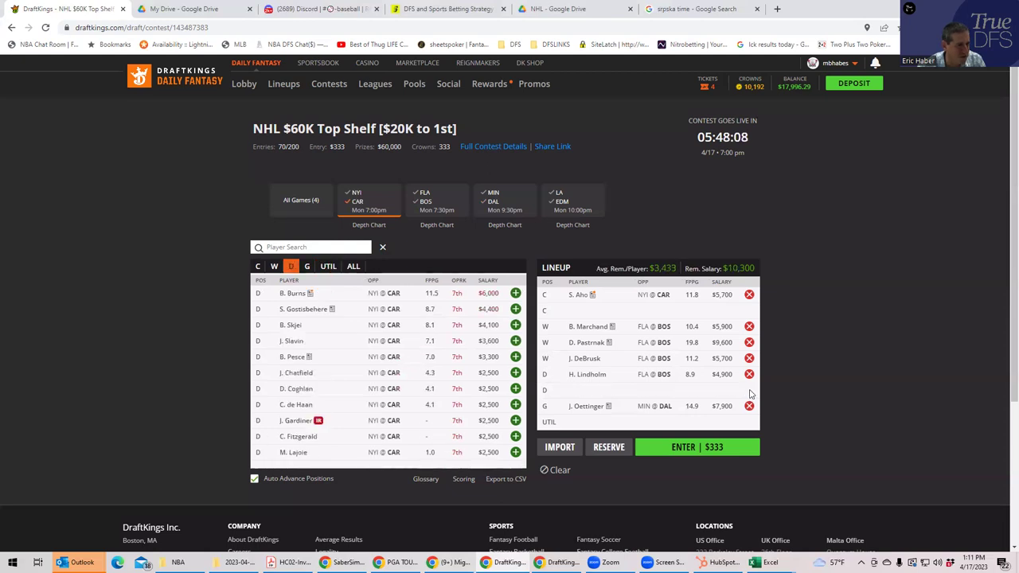
click(748, 294)
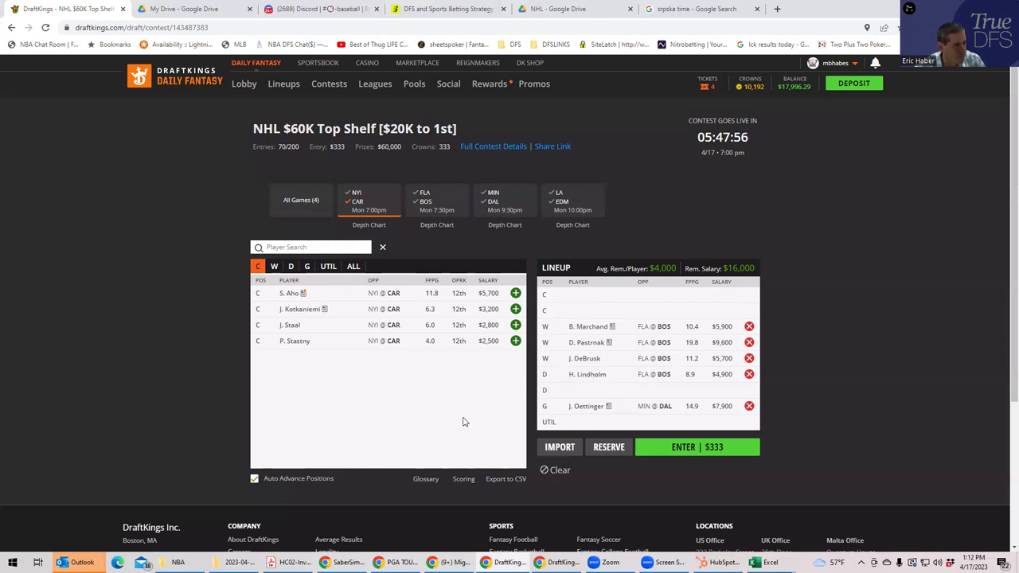
click(355, 205)
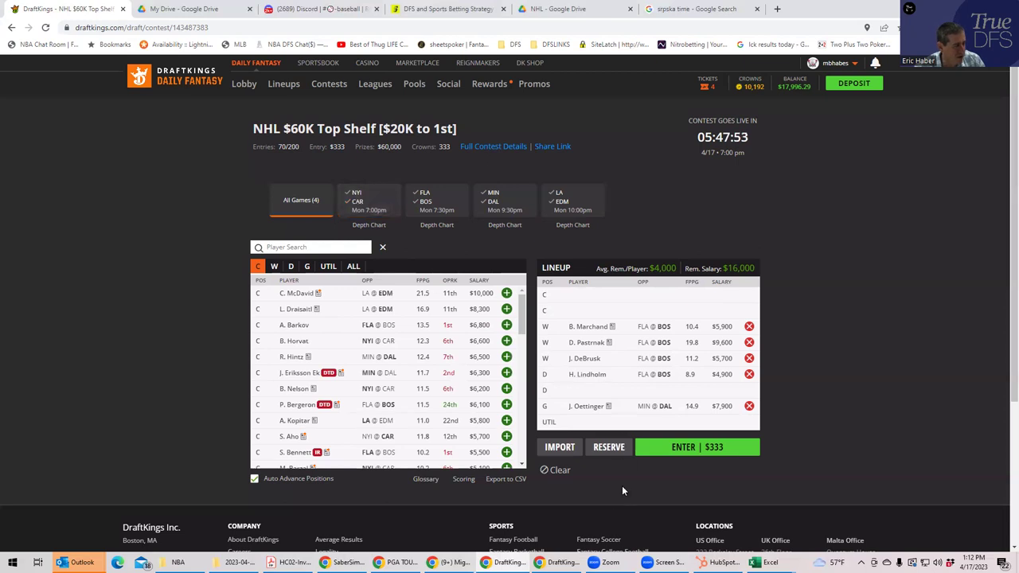
Switch to the NHLDK_Proj workbook in Excel and examine the salaries of lineup candidates from Seth Jarvis down to Aaron Ekblad
mouse_move(760, 562)
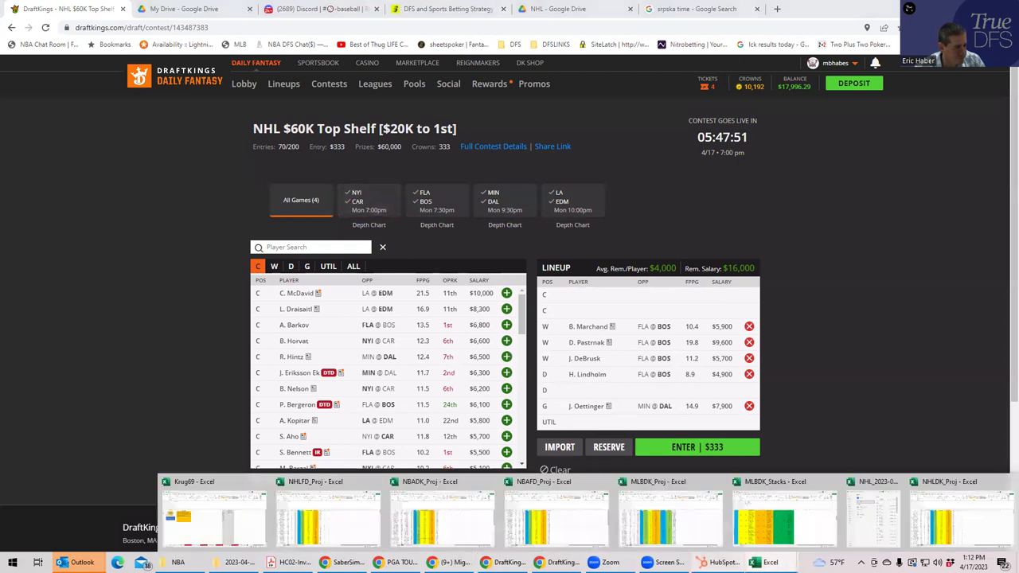
click(939, 515)
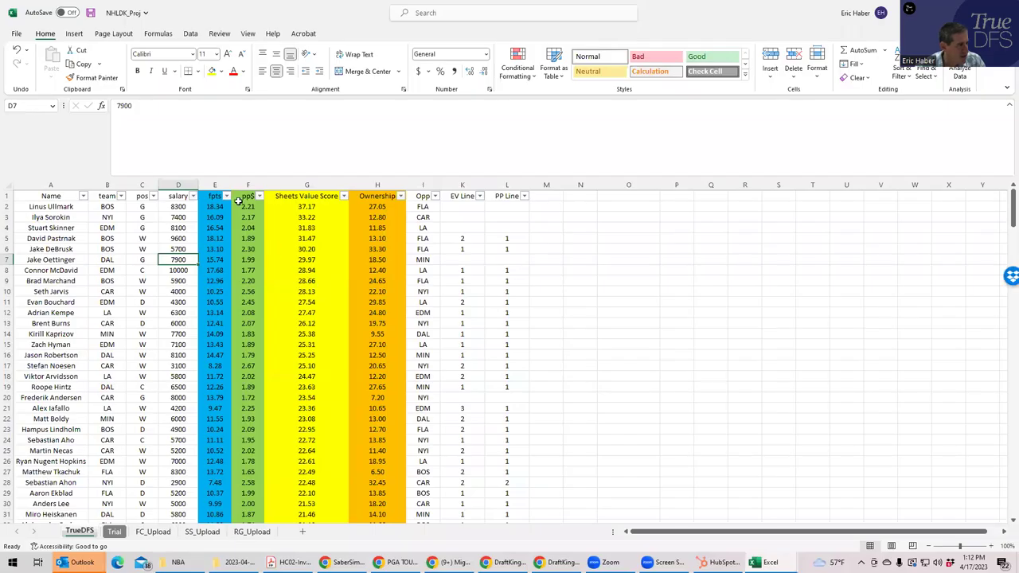
click(185, 290)
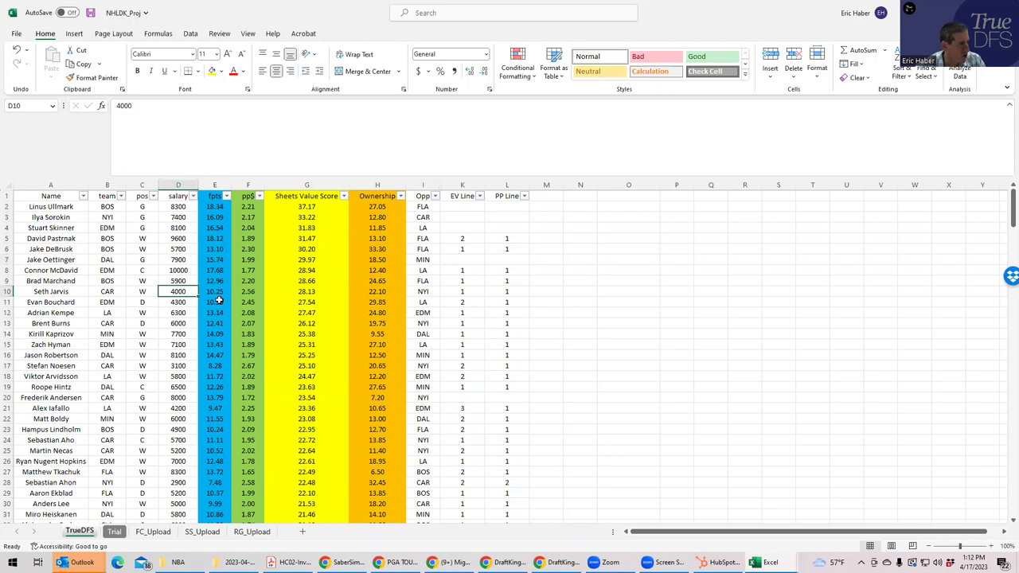
click(174, 320)
click(184, 257)
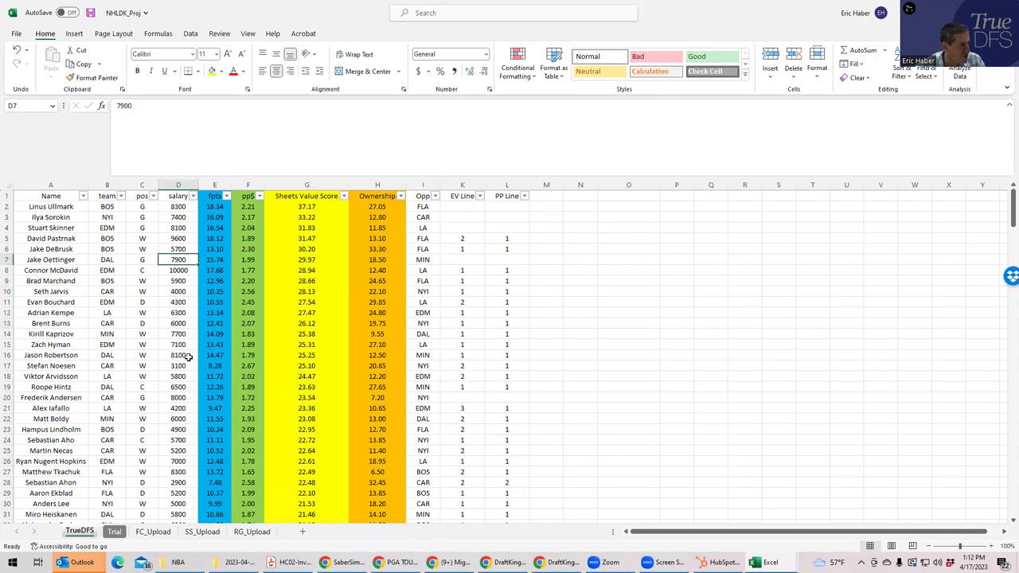
click(186, 386)
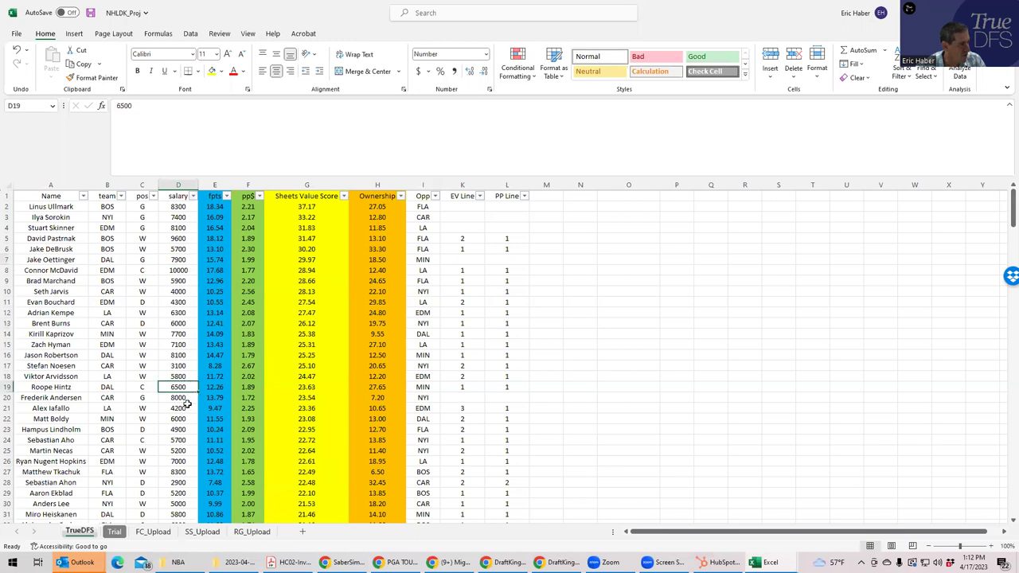
click(184, 438)
click(185, 460)
click(183, 491)
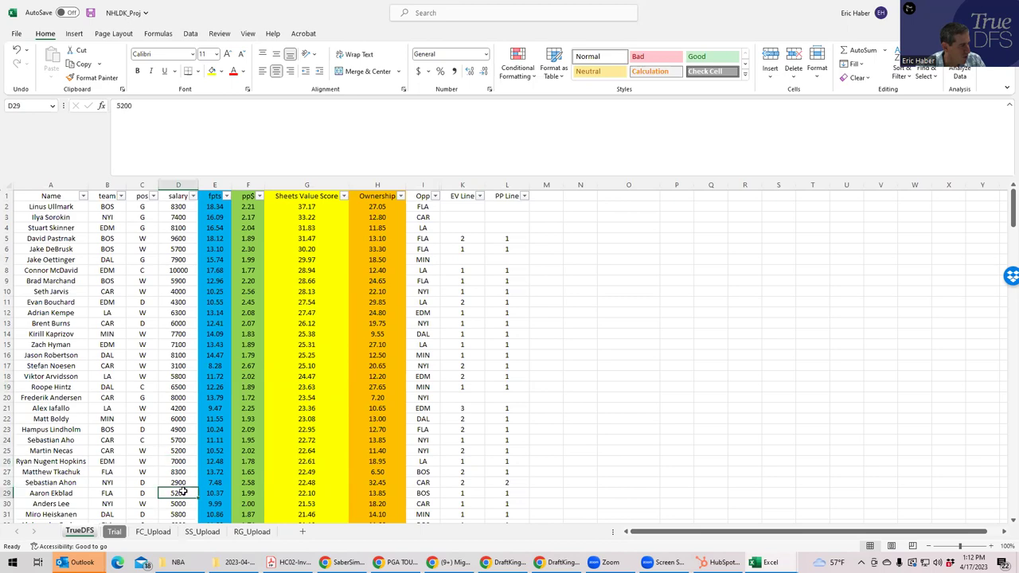
Back in the DraftKings contest in Chrome, try Carolina's S. Aho and Dallas's R. Hintz as the two centers
key(alt+Tab)
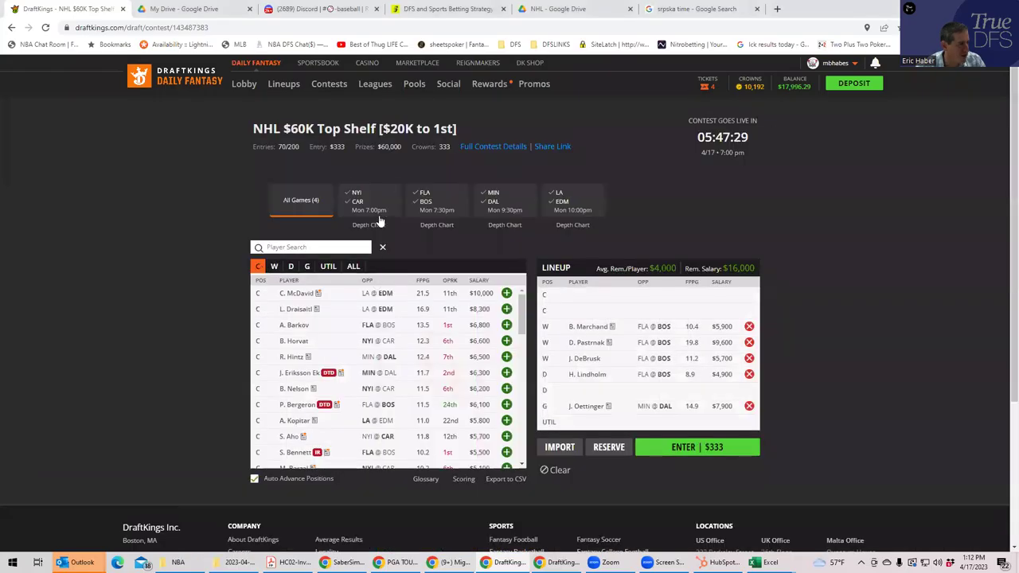
click(369, 201)
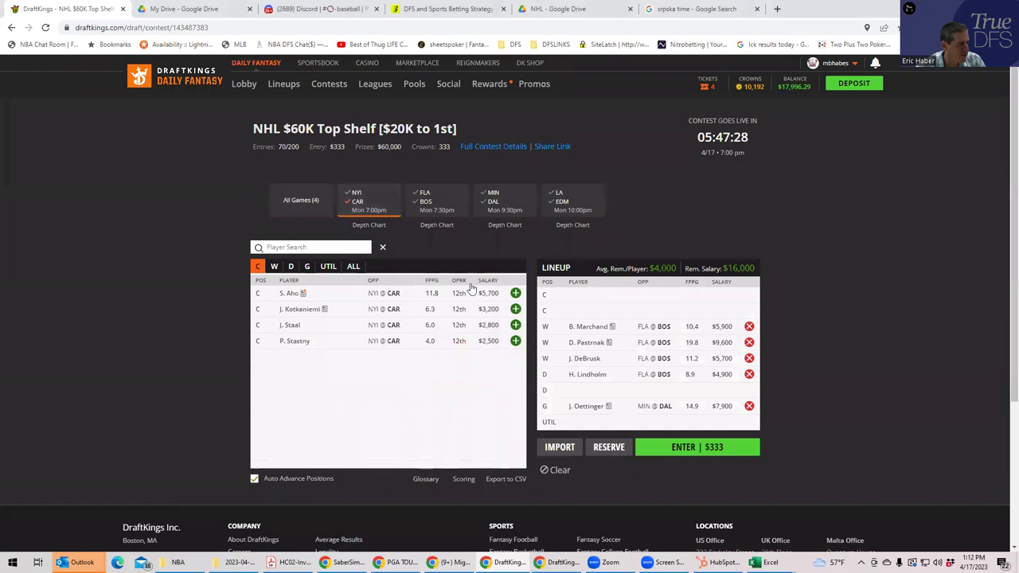
click(514, 293)
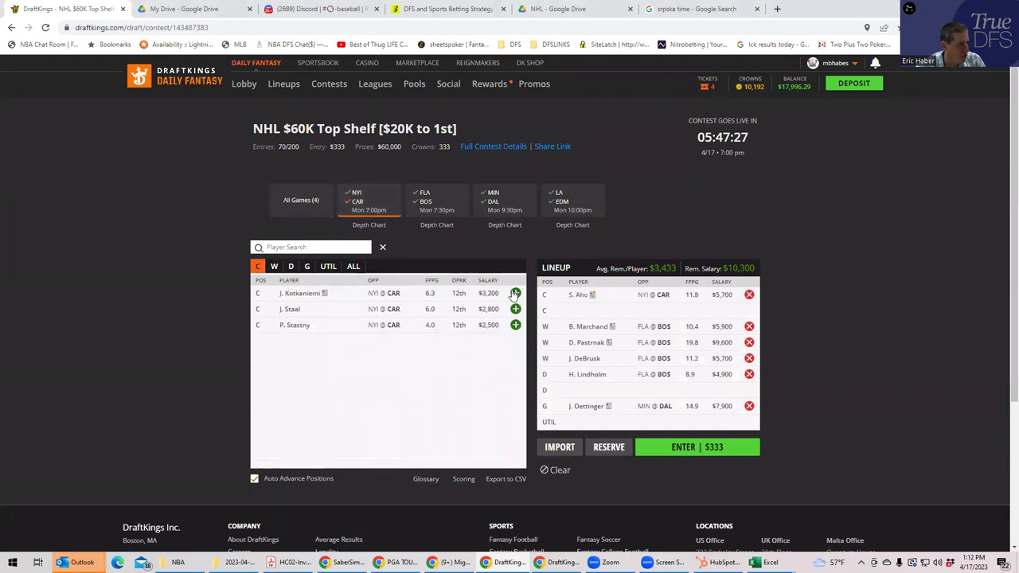
click(501, 207)
click(514, 293)
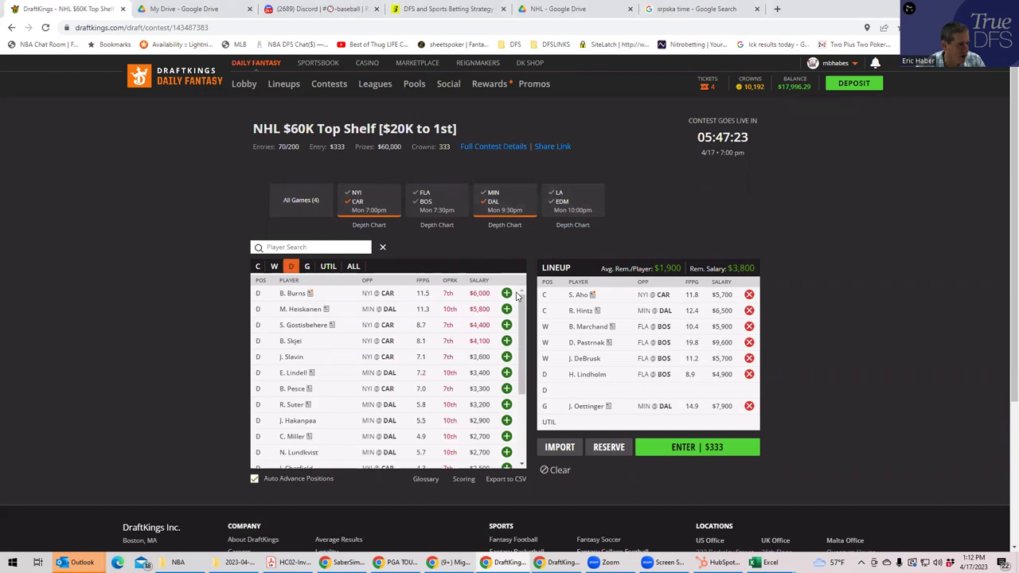
click(748, 310)
click(749, 294)
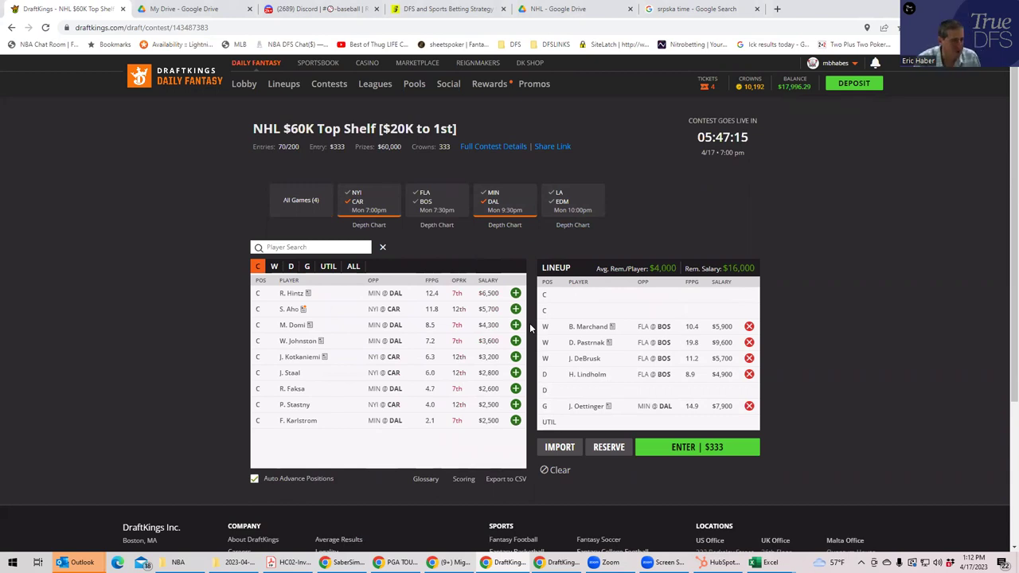
Review the centers and their salaries in Excel's NHLDK_Proj workbook, from Roope Hintz and Sebastian Aho down to Mathew Barzal
mouse_move(760, 562)
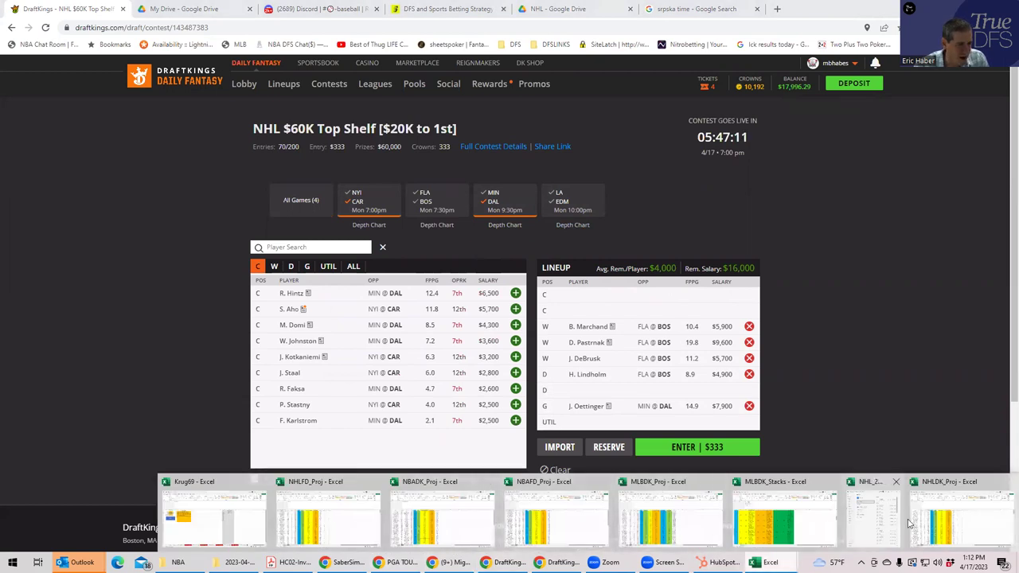
click(931, 529)
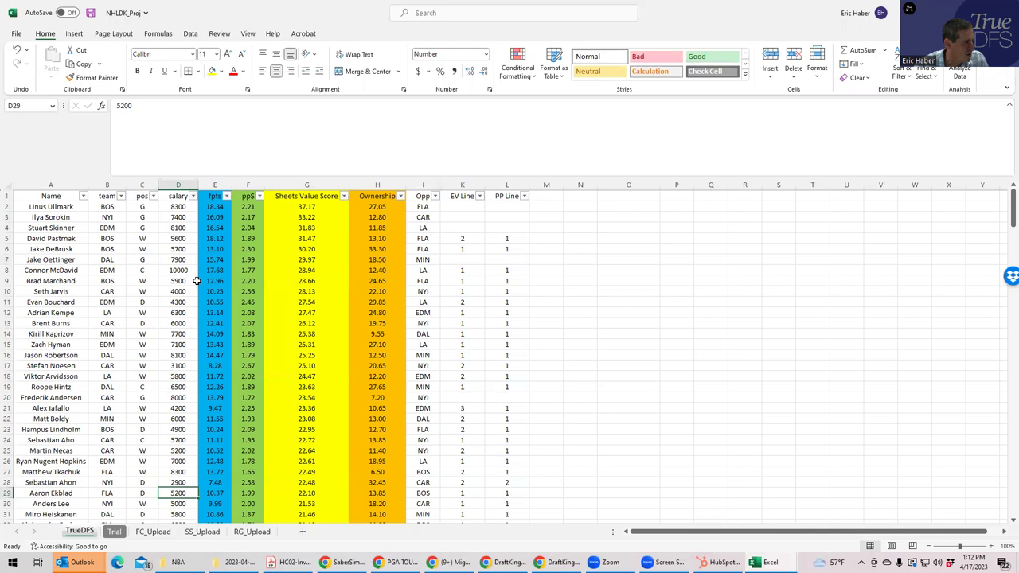
click(196, 281)
click(148, 389)
click(148, 410)
click(151, 438)
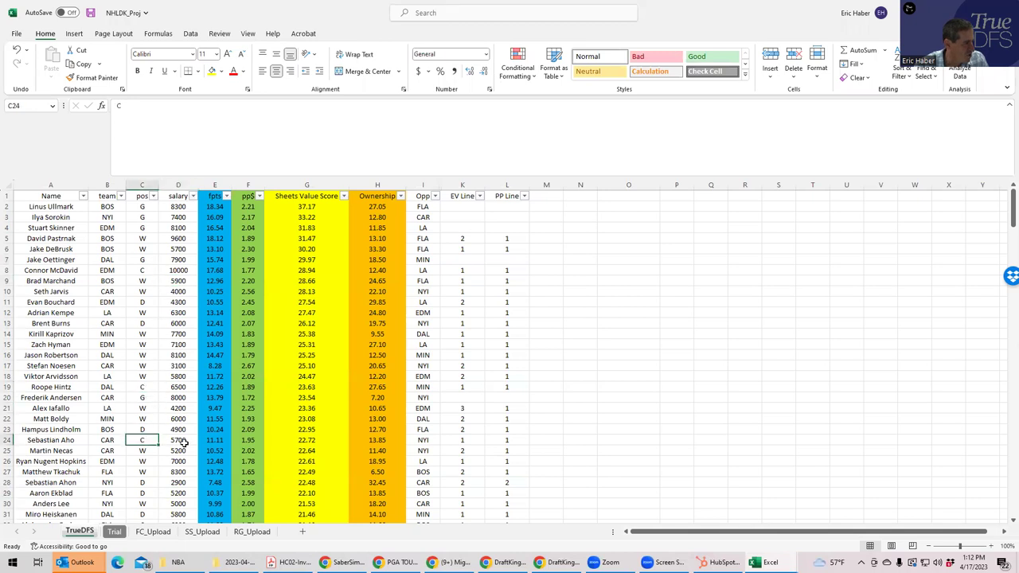
scroll(164, 481, down, 2)
click(157, 463)
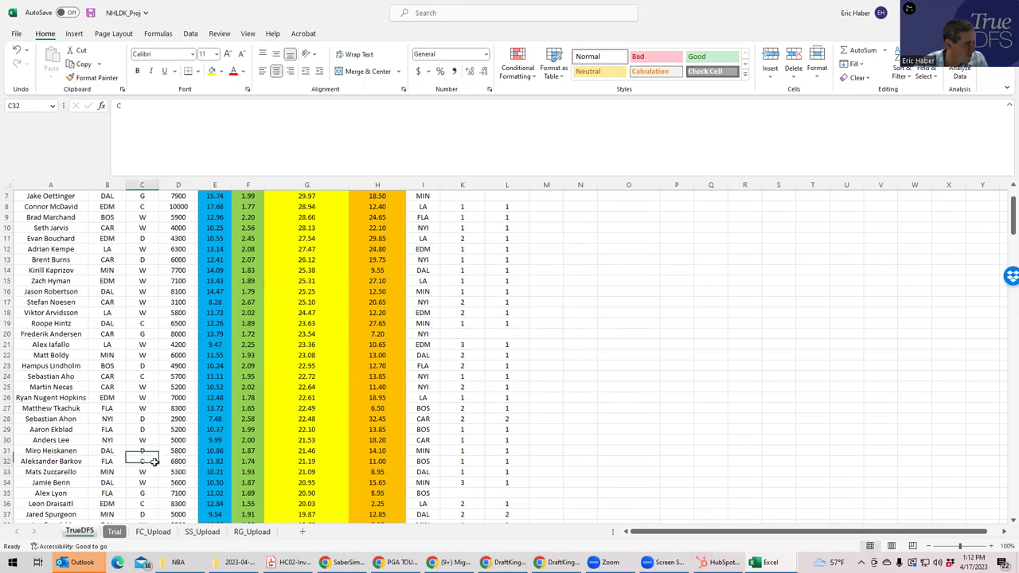
scroll(158, 468, down, 1)
scroll(156, 473, down, 2)
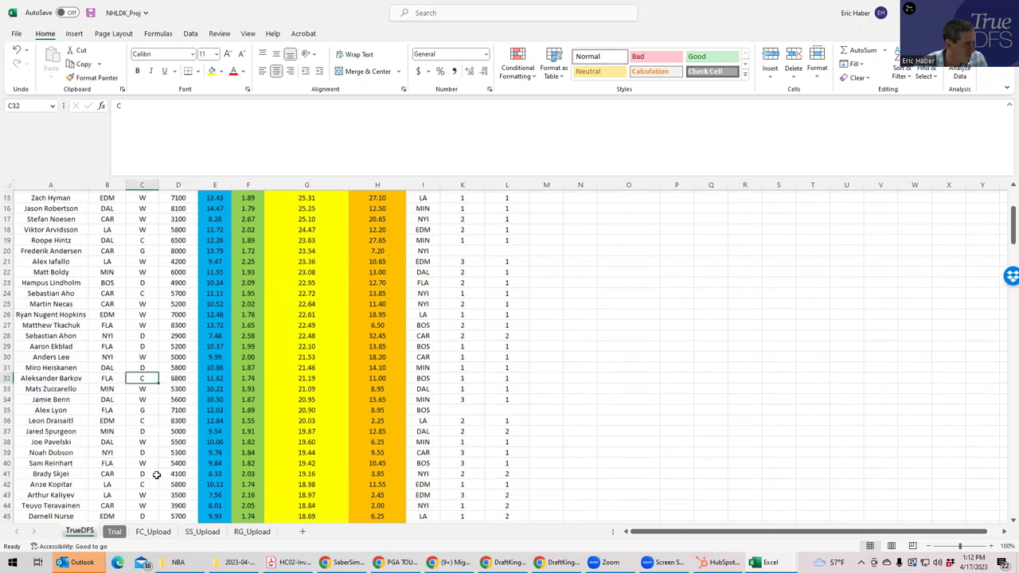
scroll(156, 475, down, 1)
click(151, 441)
click(152, 481)
key(Right)
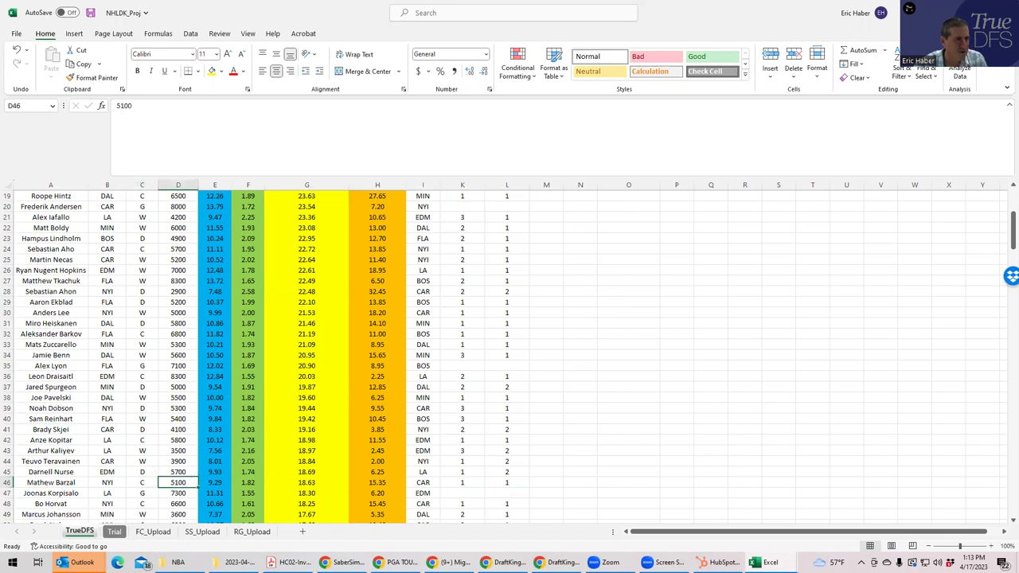
Switch back to the DraftKings contest and remove Lindholm, DeBrusk, Pastrnak and Marchand from the lineup
key(alt+Tab)
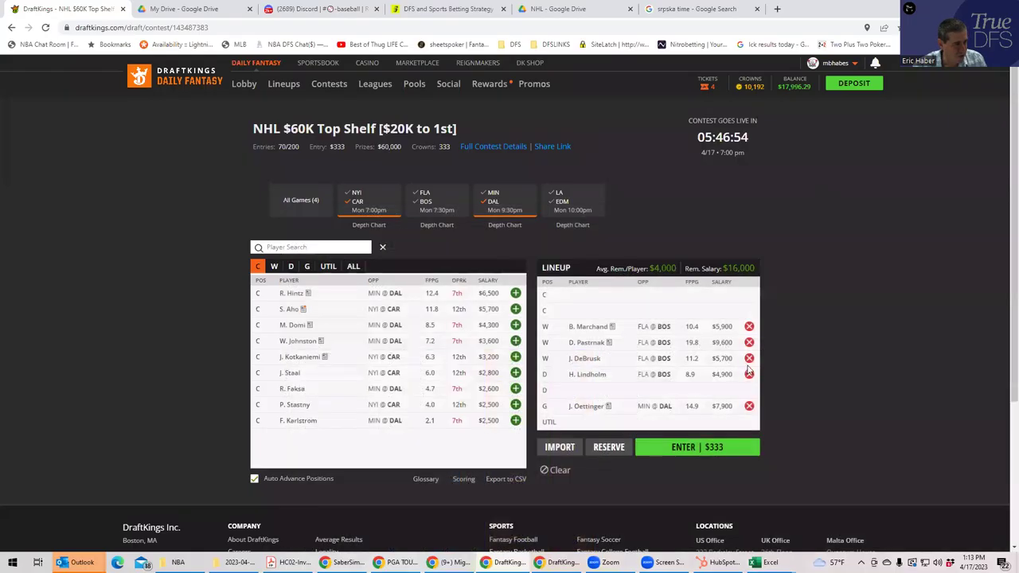
click(749, 374)
click(749, 358)
click(749, 343)
click(748, 327)
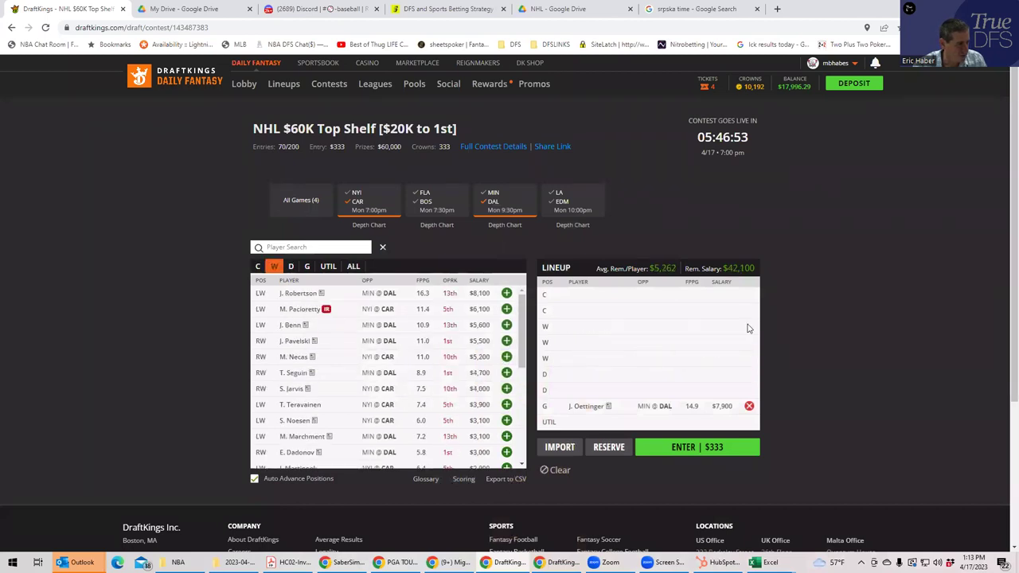
Replace the Dallas filter with Edmonton and add C. McDavid, Z. Hyman and E. Bouchard to the lineup
click(491, 205)
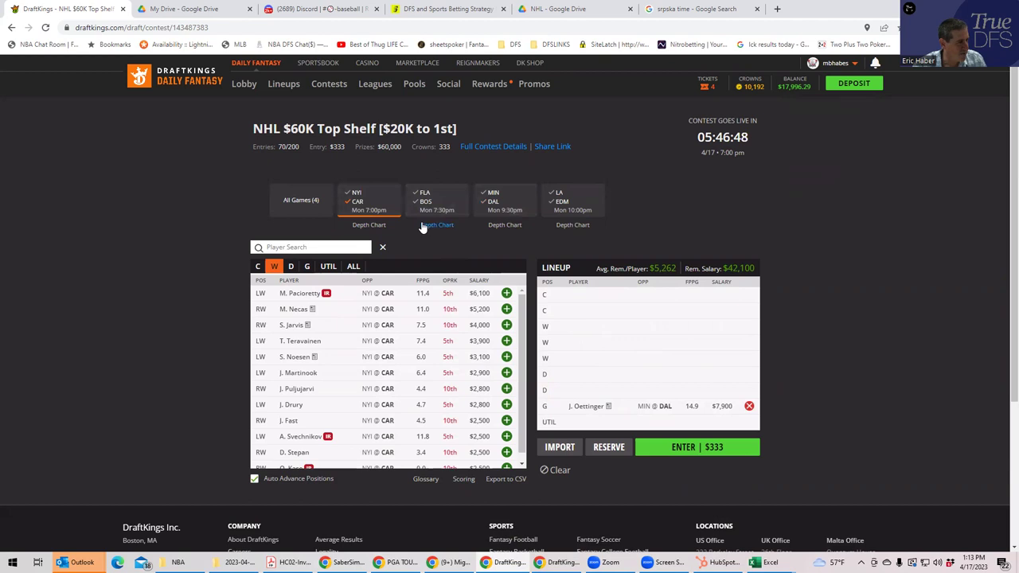
click(565, 203)
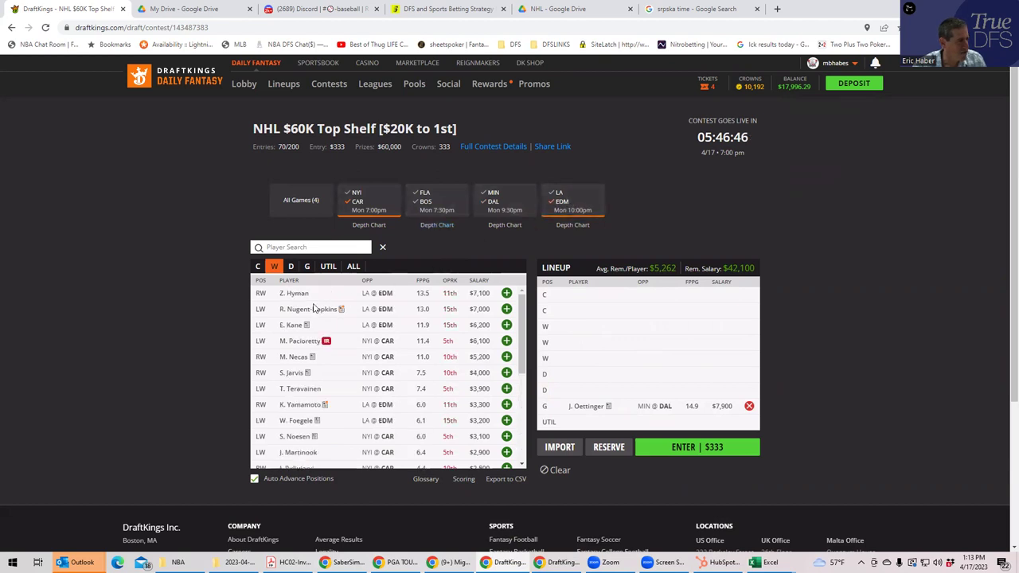
click(257, 267)
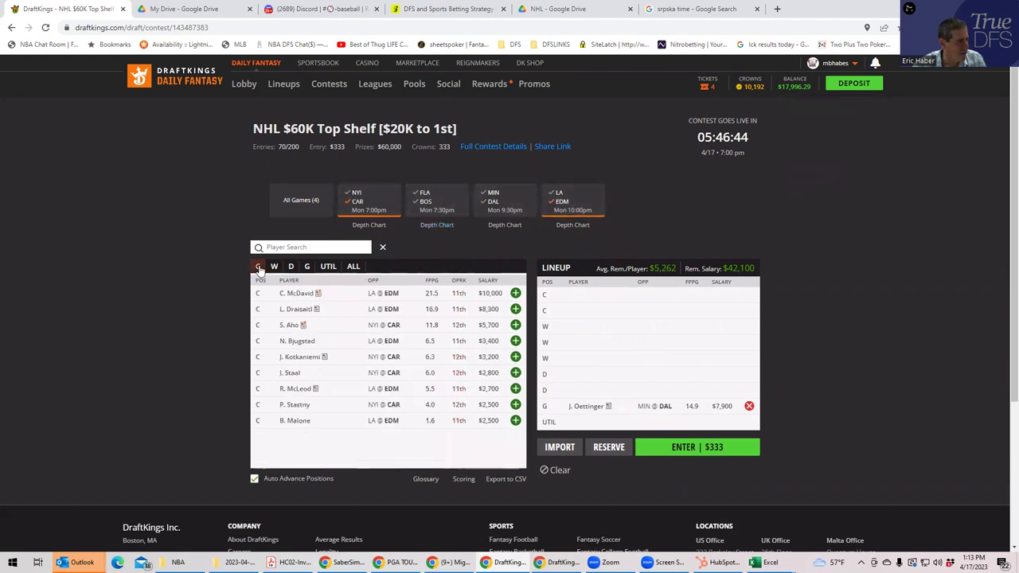
click(516, 294)
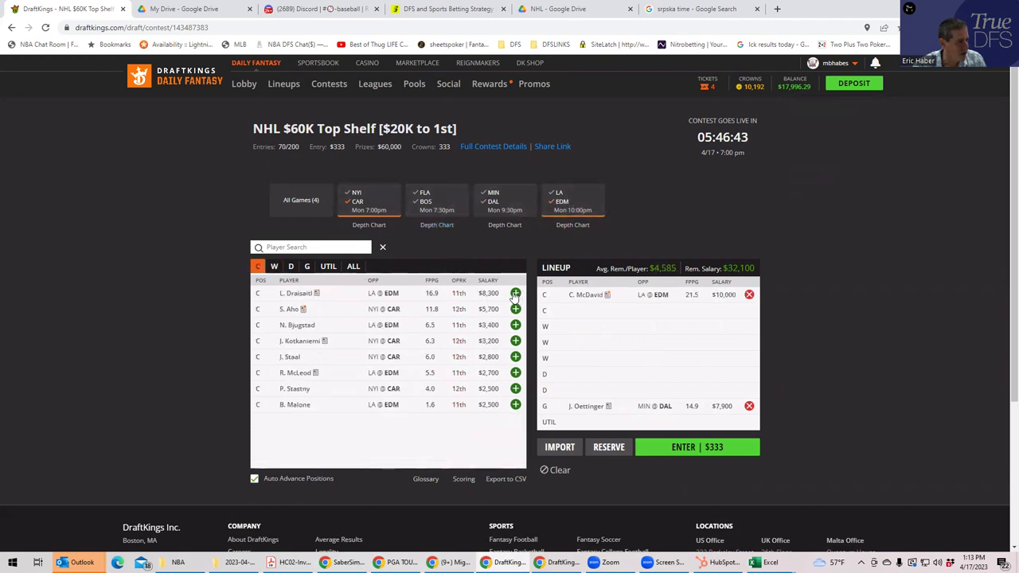
click(274, 267)
click(506, 293)
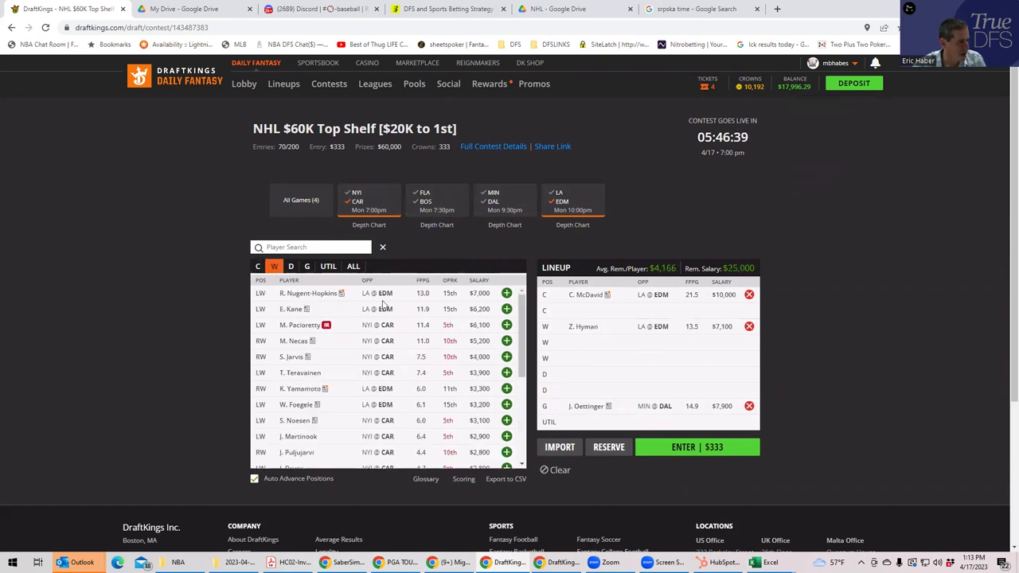
click(292, 267)
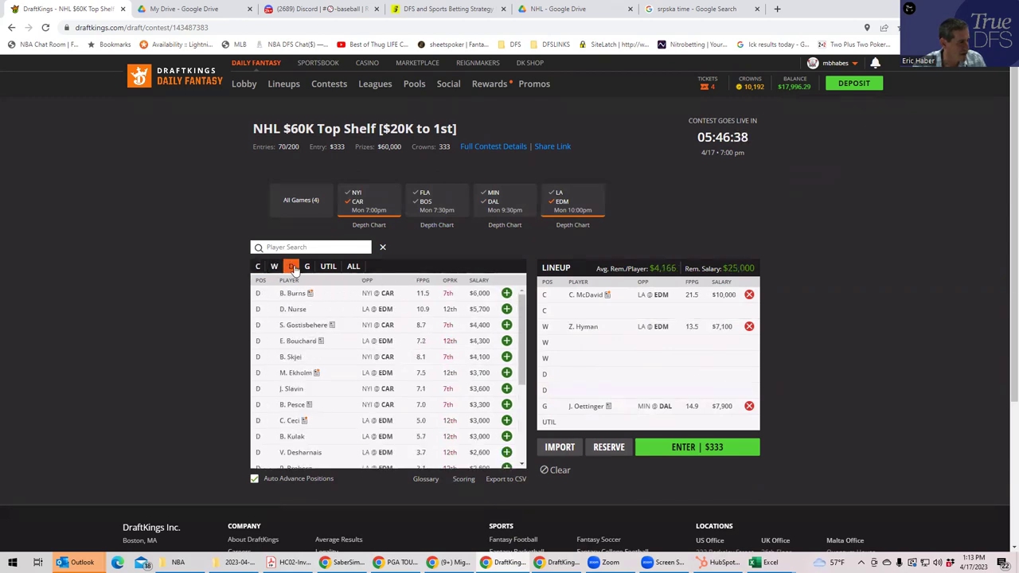
click(506, 341)
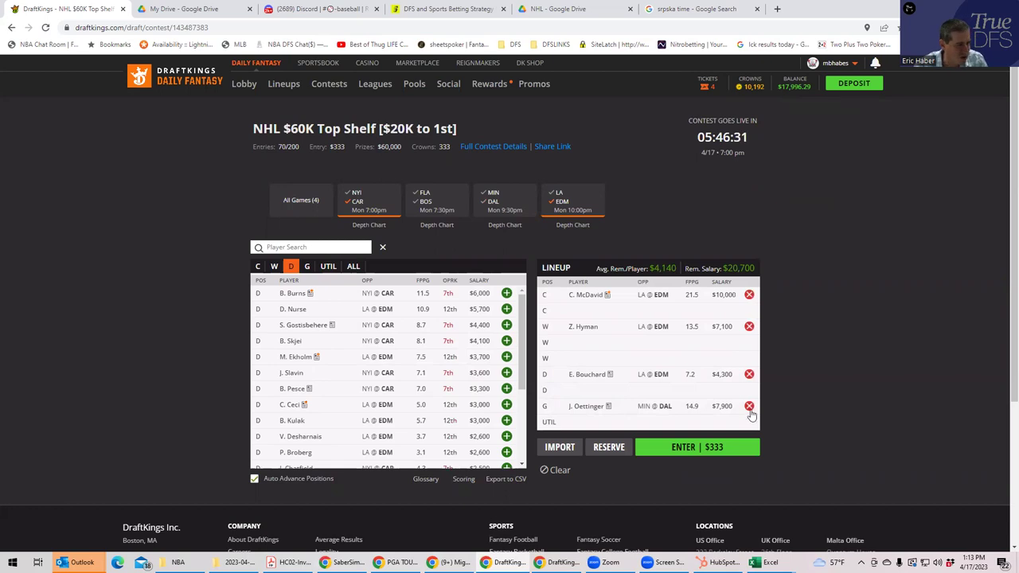
Limit the player pool to Carolina and add M. Necas, S. Jarvis and S. Aho to the lineup
click(564, 205)
click(274, 266)
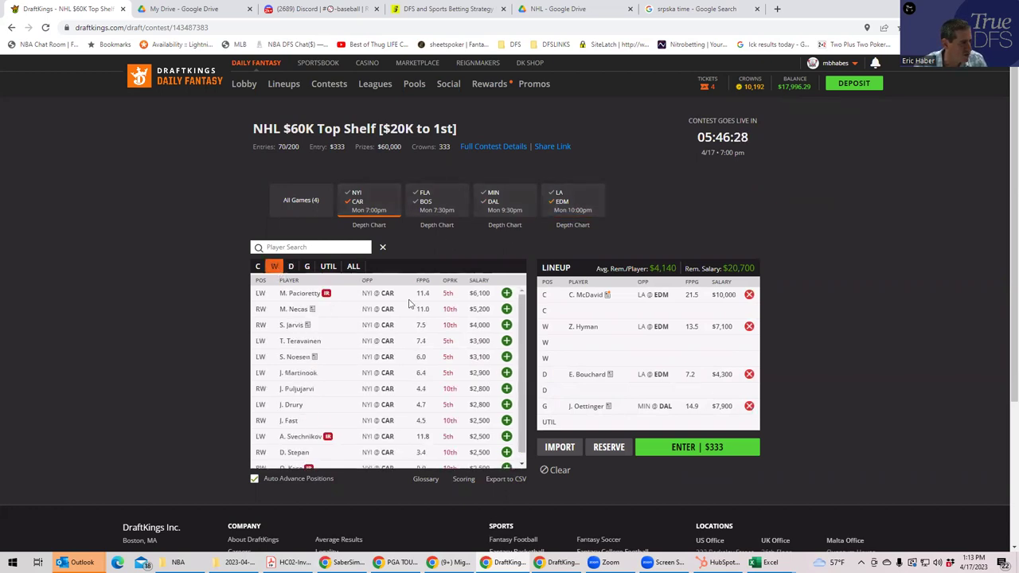
click(507, 309)
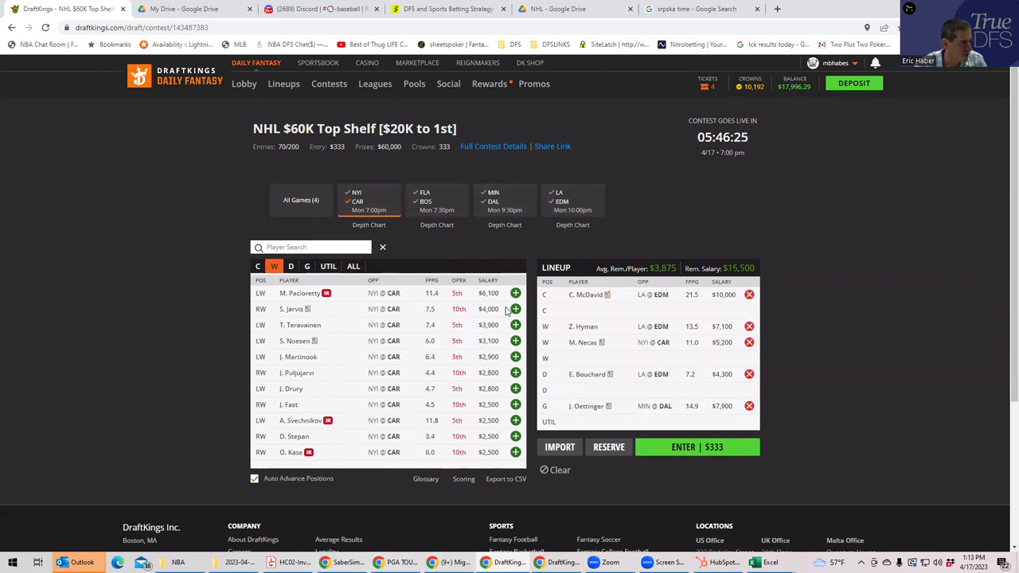
click(516, 308)
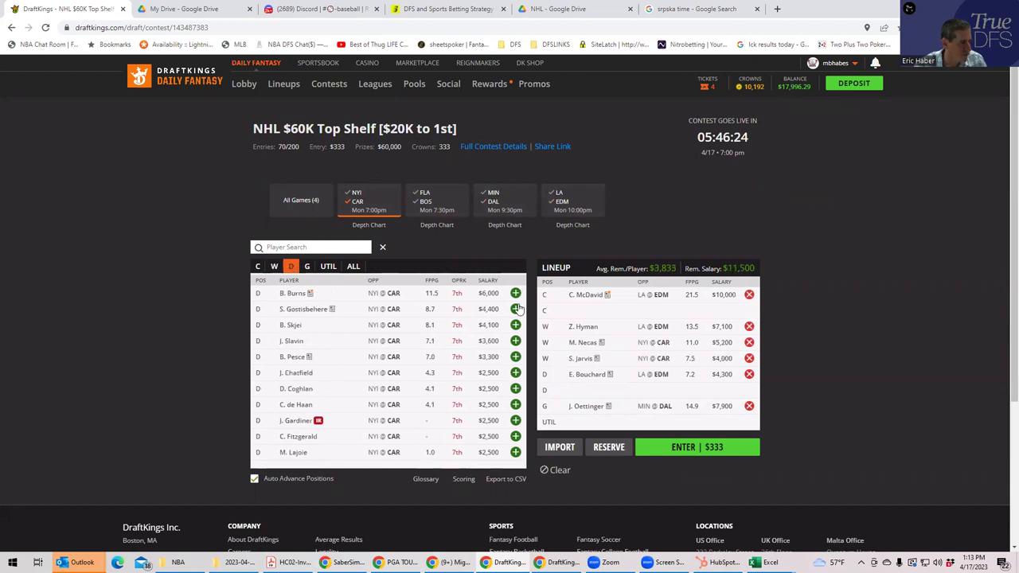
click(257, 266)
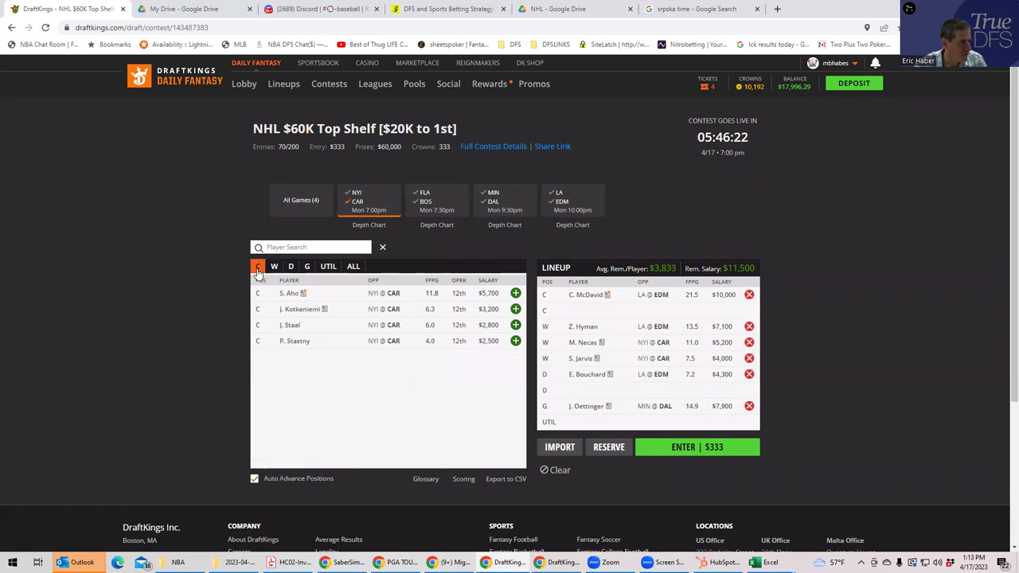
click(515, 294)
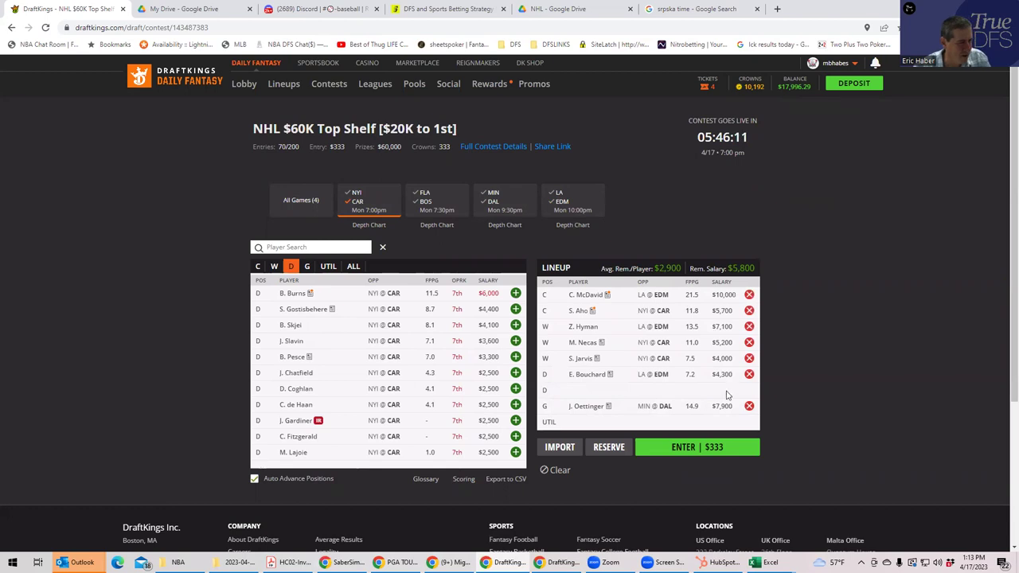
Remove E. Bouchard, S. Jarvis, M. Necas, Z. Hyman, S. Aho and C. McDavid from the lineup, keeping goalie J. Oettinger
click(749, 374)
click(749, 359)
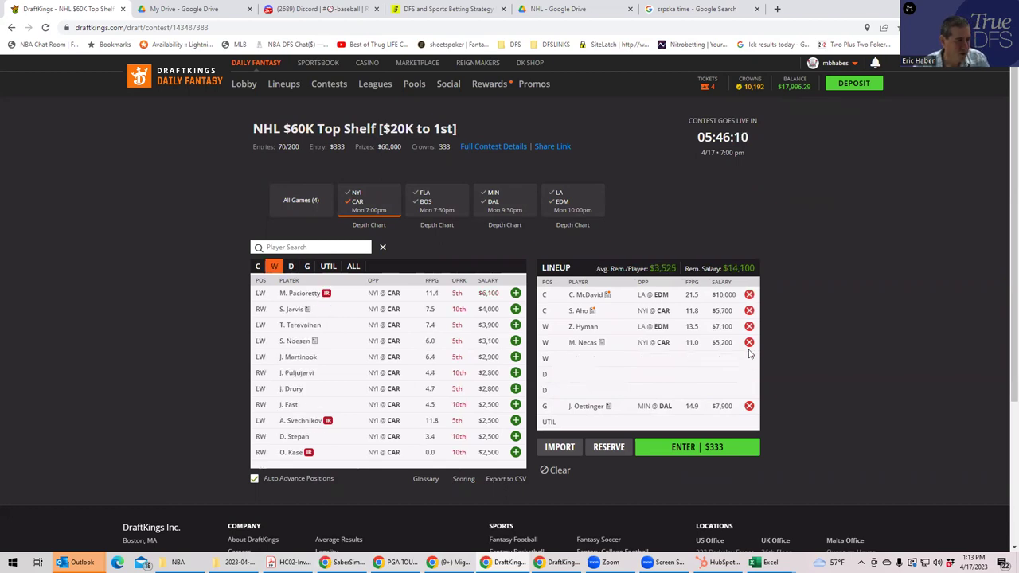
click(749, 342)
click(749, 326)
click(749, 310)
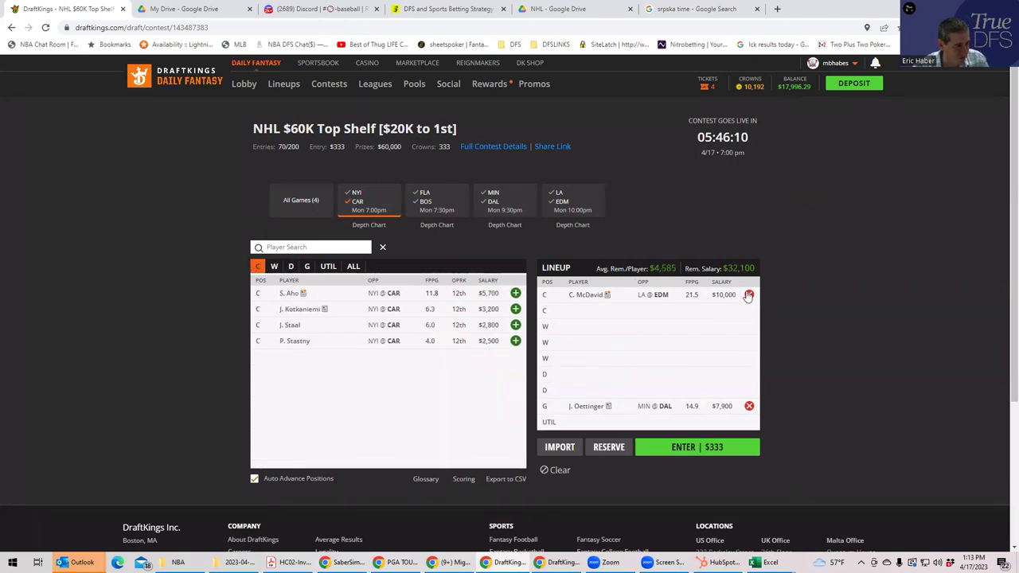
click(749, 294)
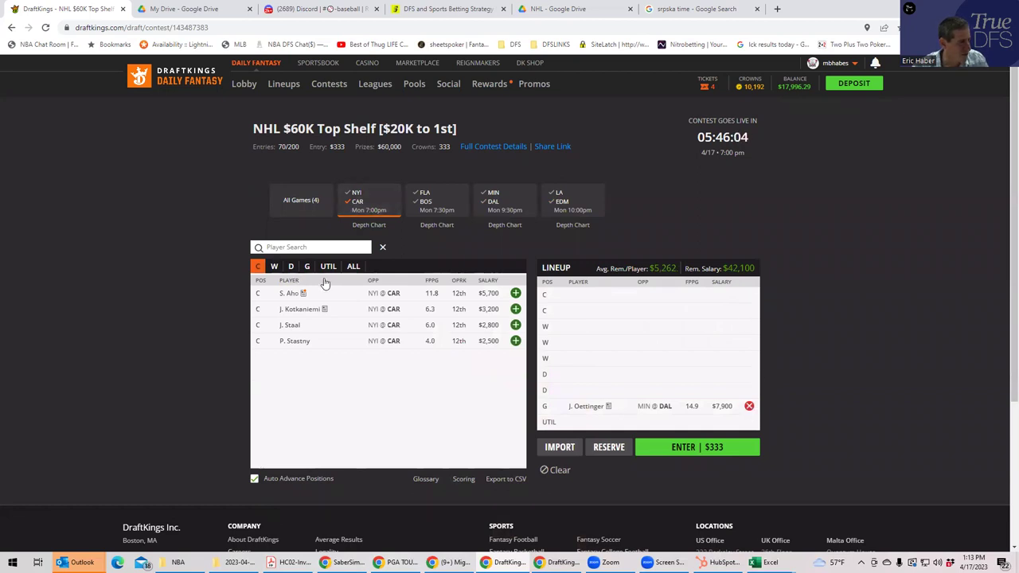
Add the Carolina center S. Aho and wingers M. Necas, S. Jarvis and S. Noesen to the lineup
click(515, 294)
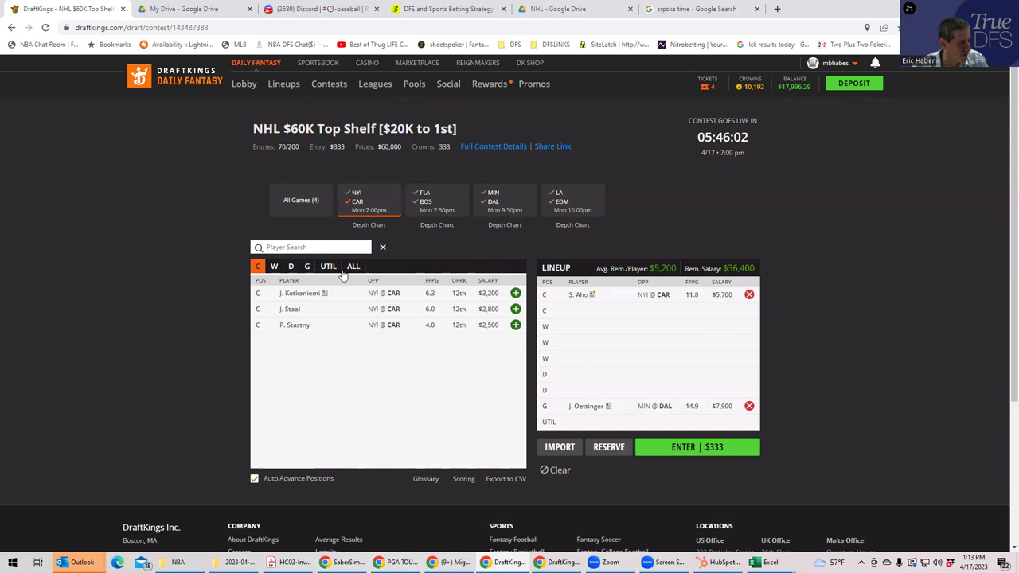
click(274, 266)
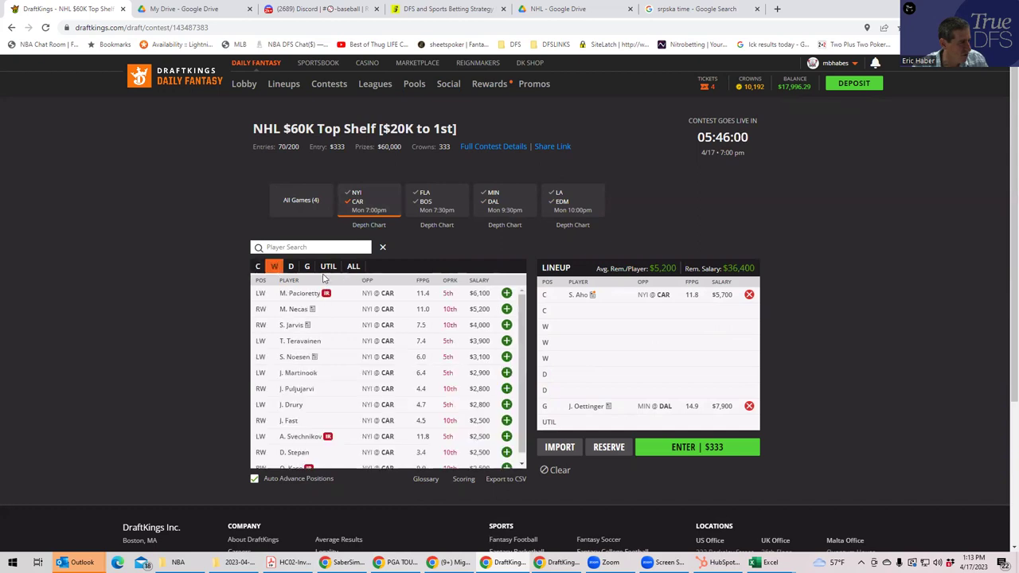
click(506, 309)
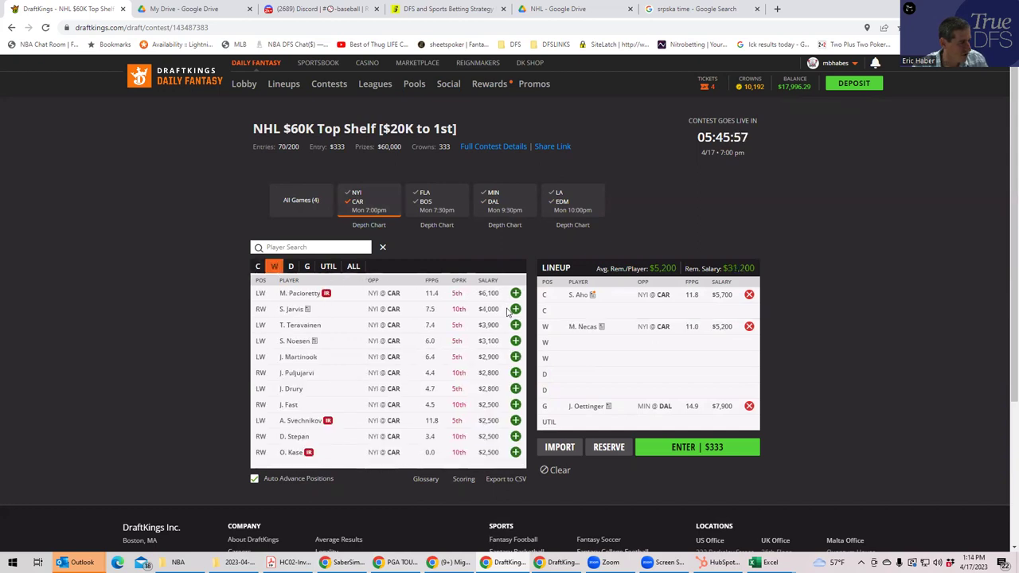
click(515, 310)
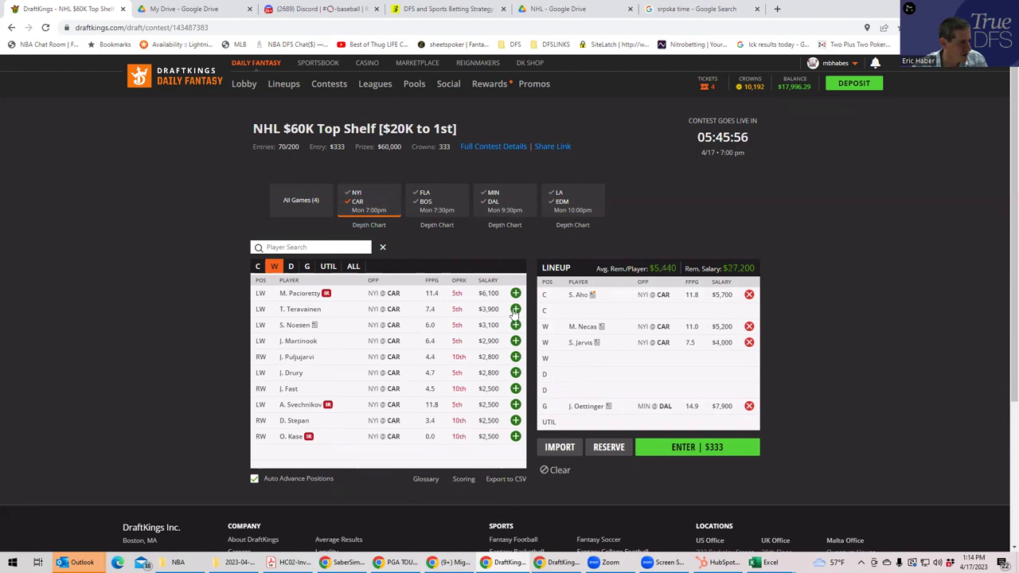
click(515, 324)
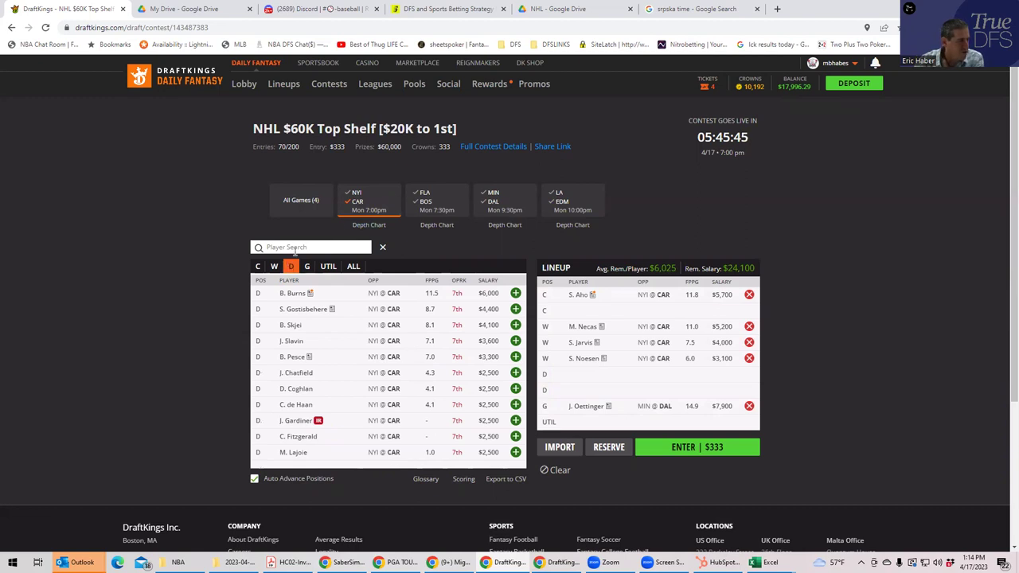
Replace the Carolina filter with Edmonton and add E. Bouchard, C. McDavid and D. Nurse to the lineup
click(357, 204)
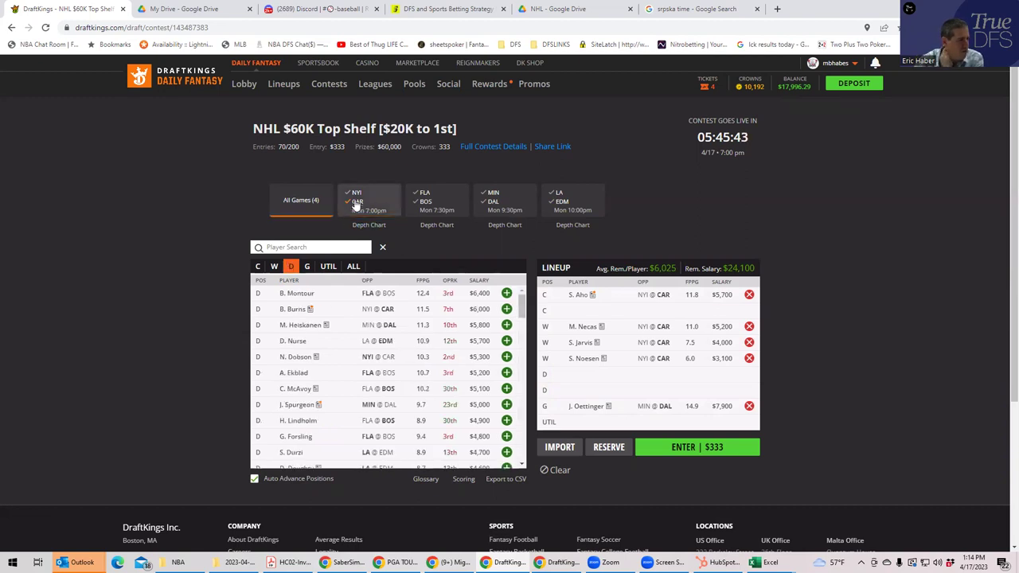
click(562, 206)
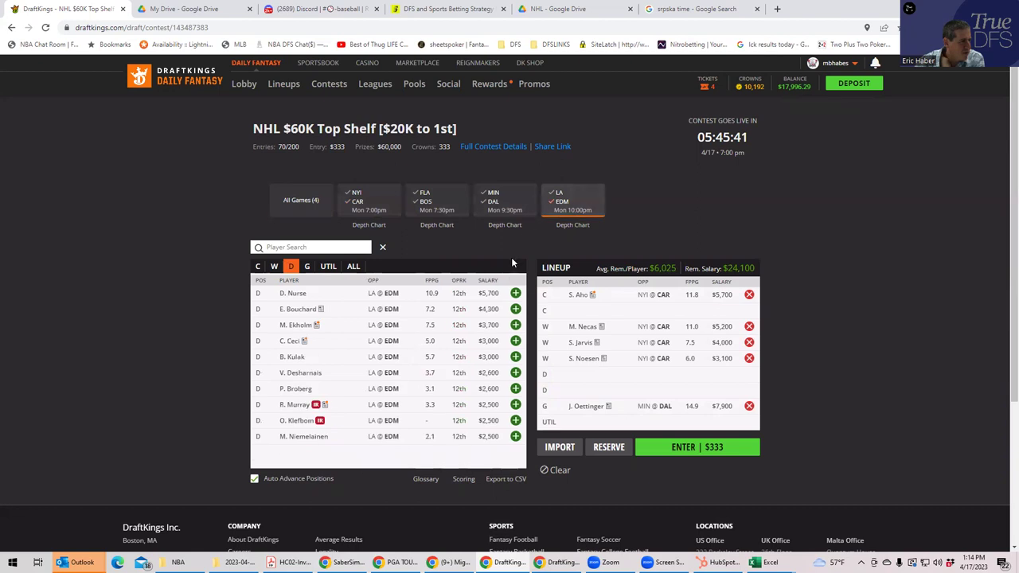
click(515, 309)
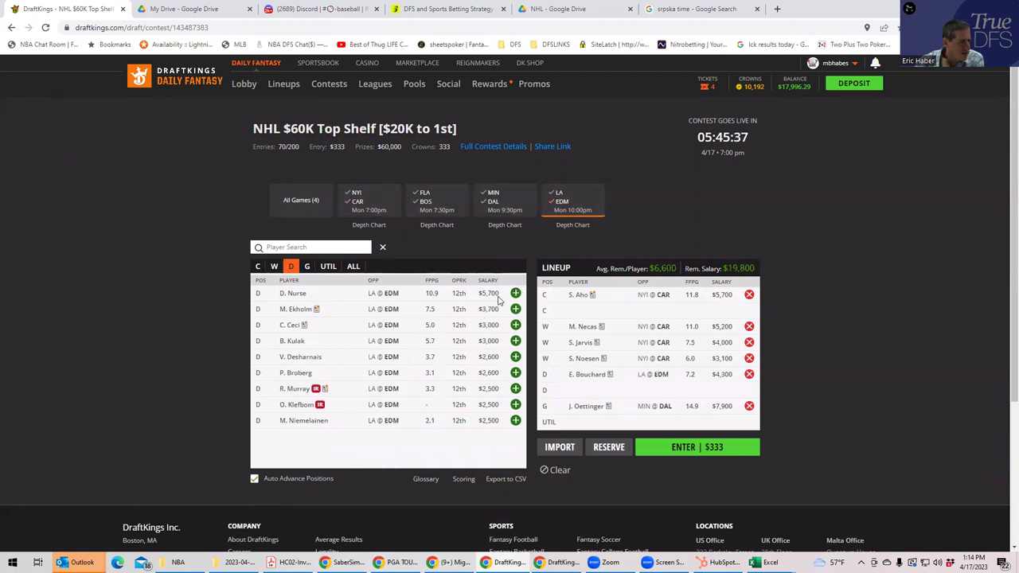
click(257, 266)
click(516, 293)
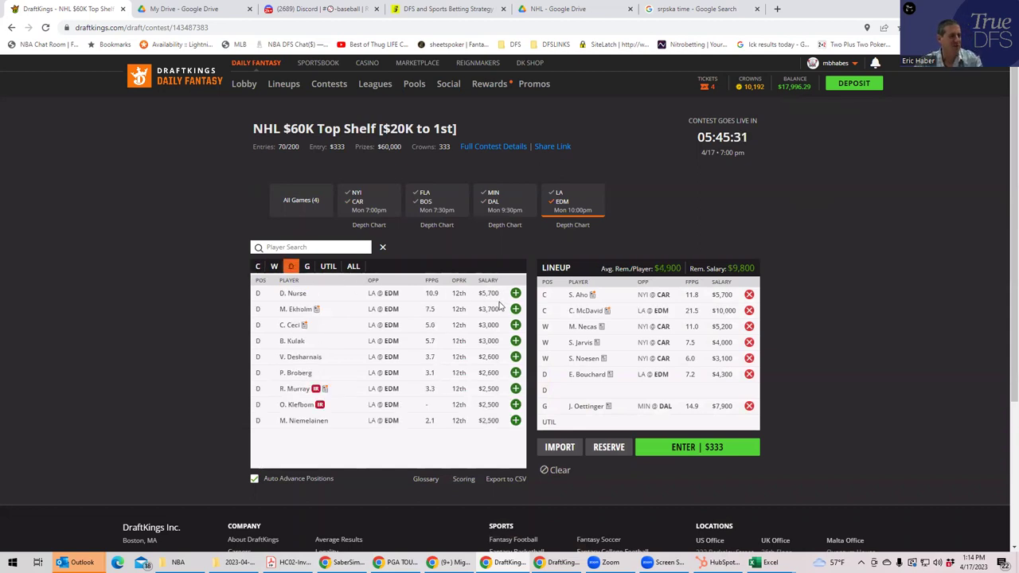
click(573, 201)
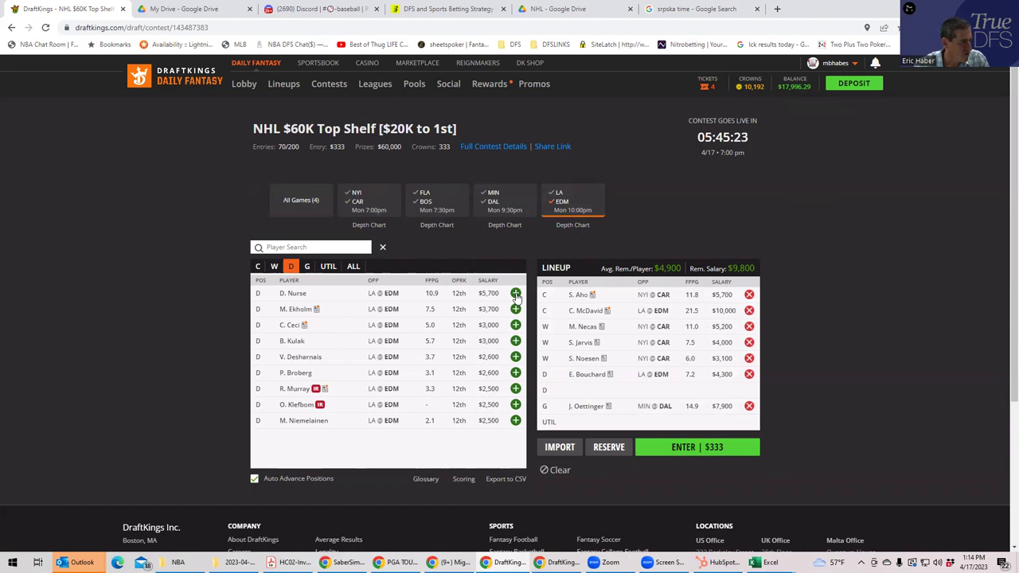
click(515, 294)
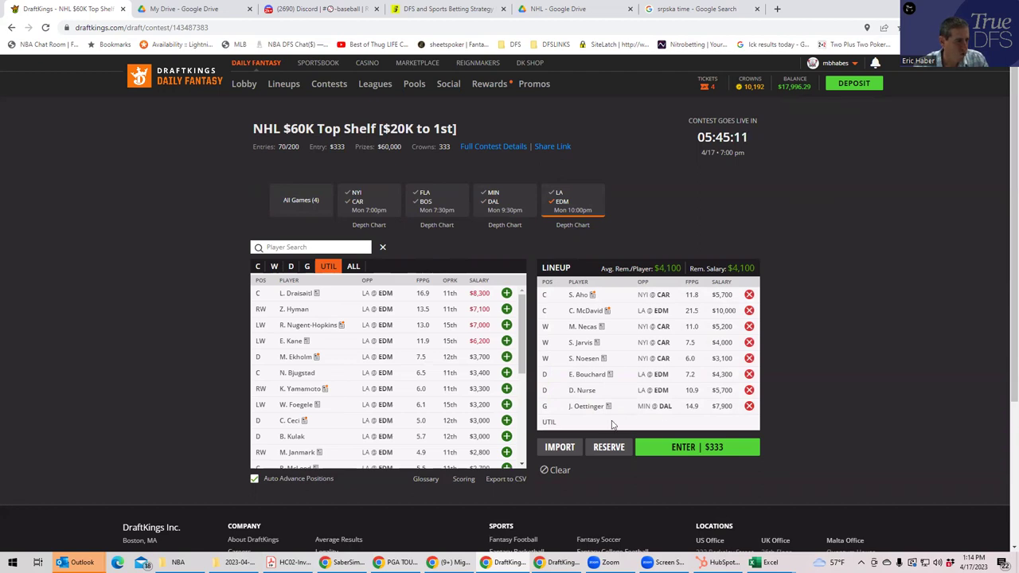
Remove the Edmonton players D. Nurse, E. Bouchard and C. McDavid from the lineup
click(749, 390)
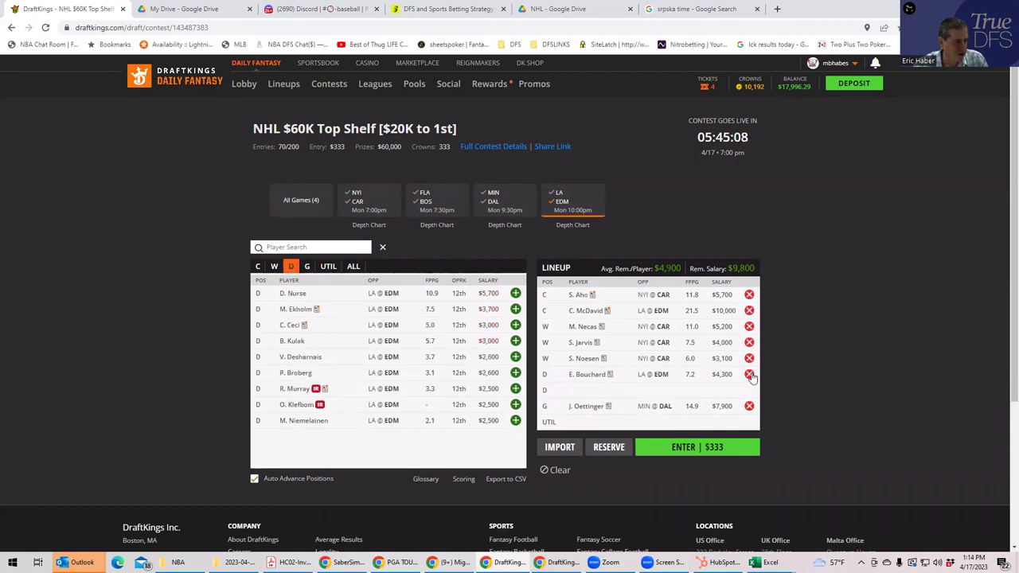
click(749, 374)
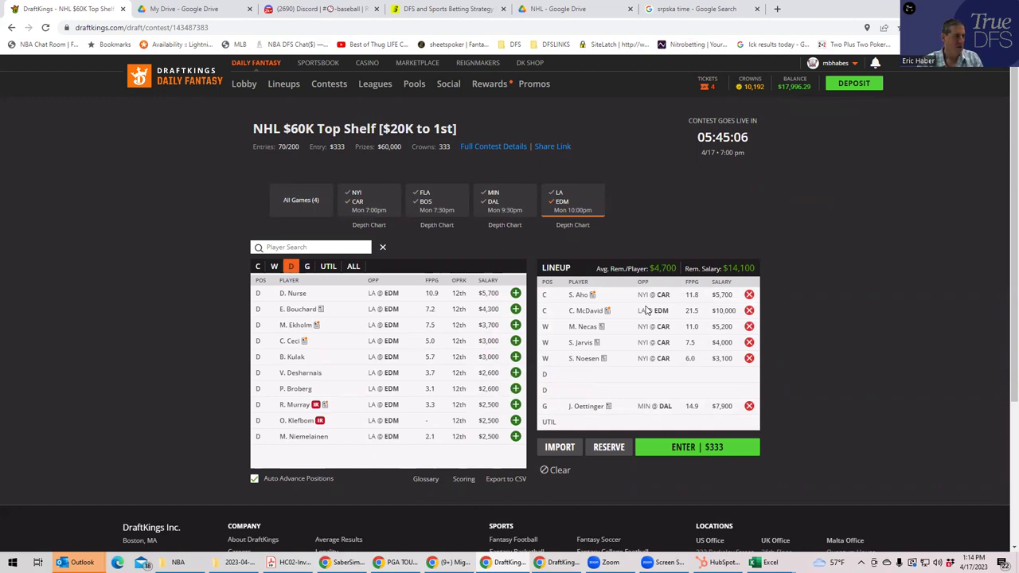
click(748, 310)
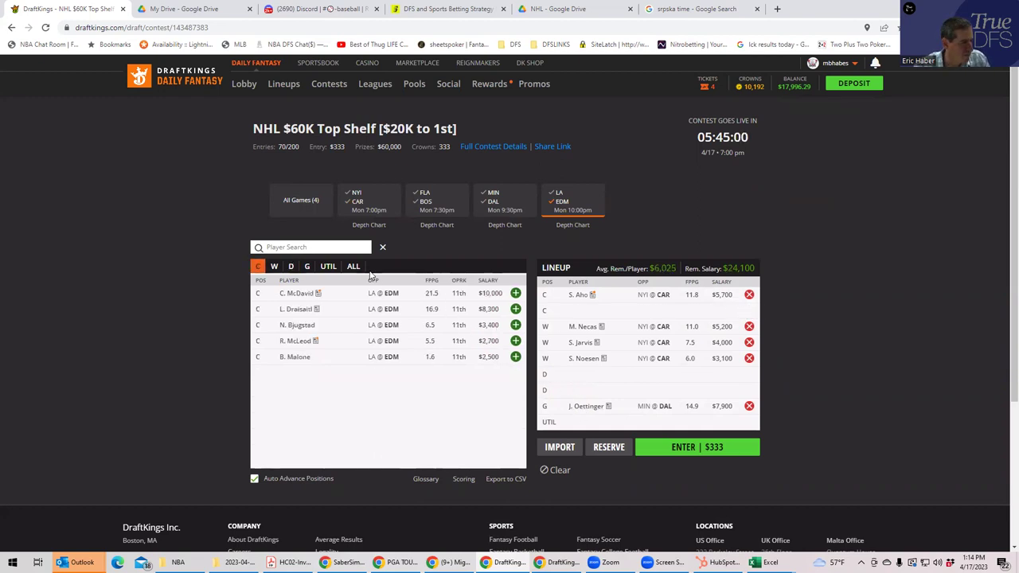
Switch the player pool from Edmonton back to Carolina and add defenseman B. Burns to the lineup
click(574, 207)
click(359, 199)
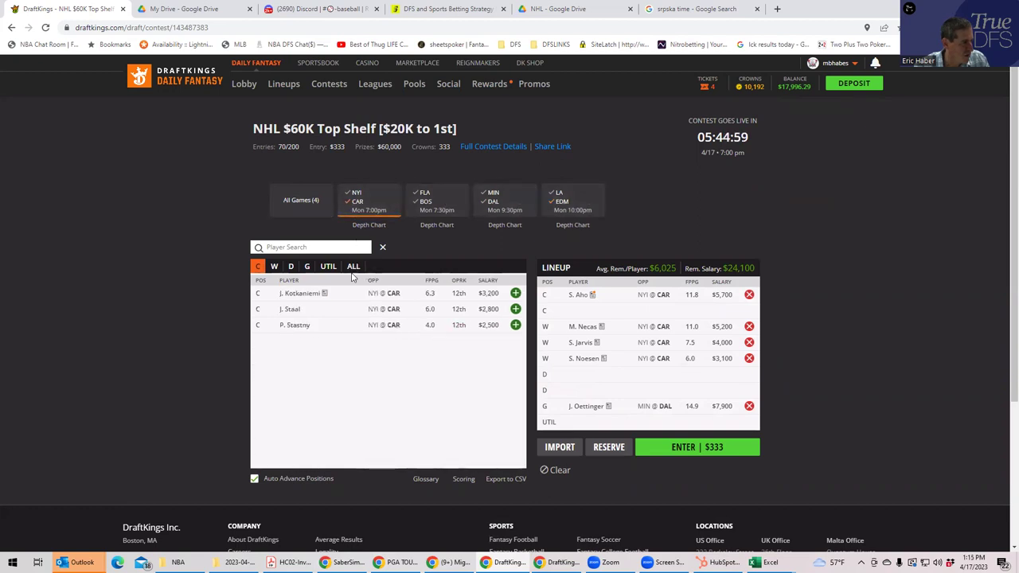
click(291, 266)
click(515, 293)
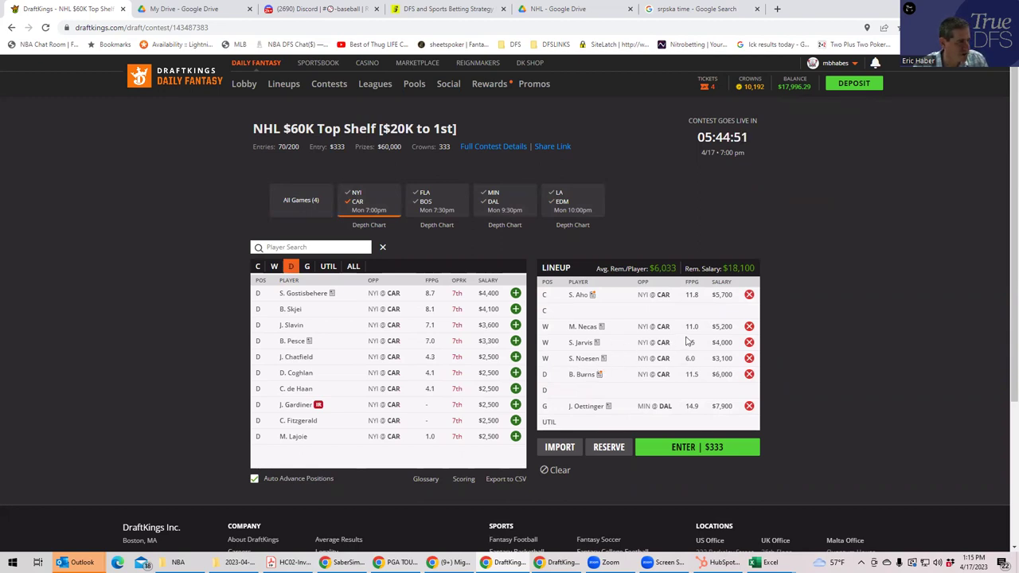
Limit the player pool to Dallas instead of Carolina and add R. Hintz and M. Heiskanen to the lineup
click(489, 207)
click(358, 209)
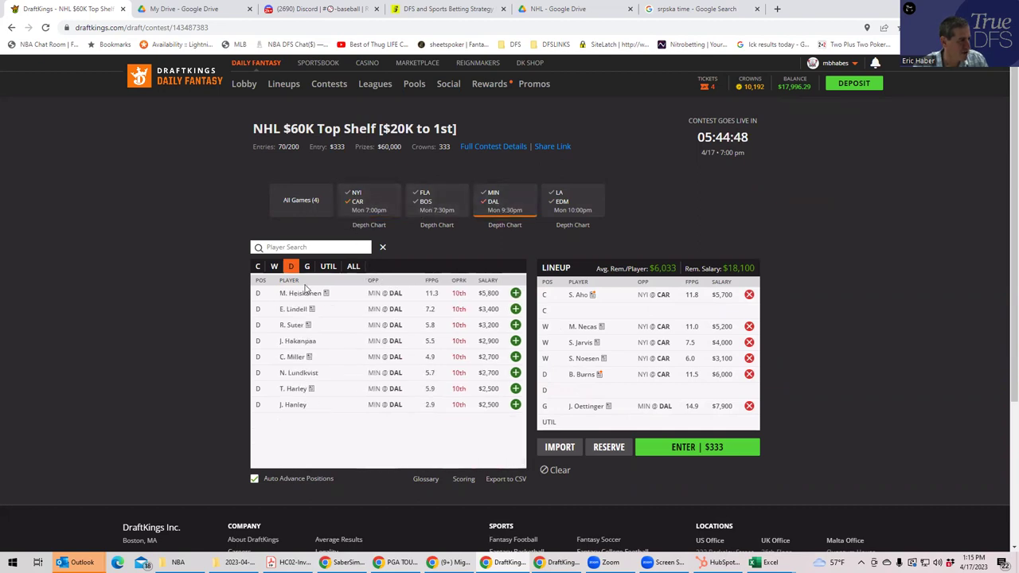
click(258, 267)
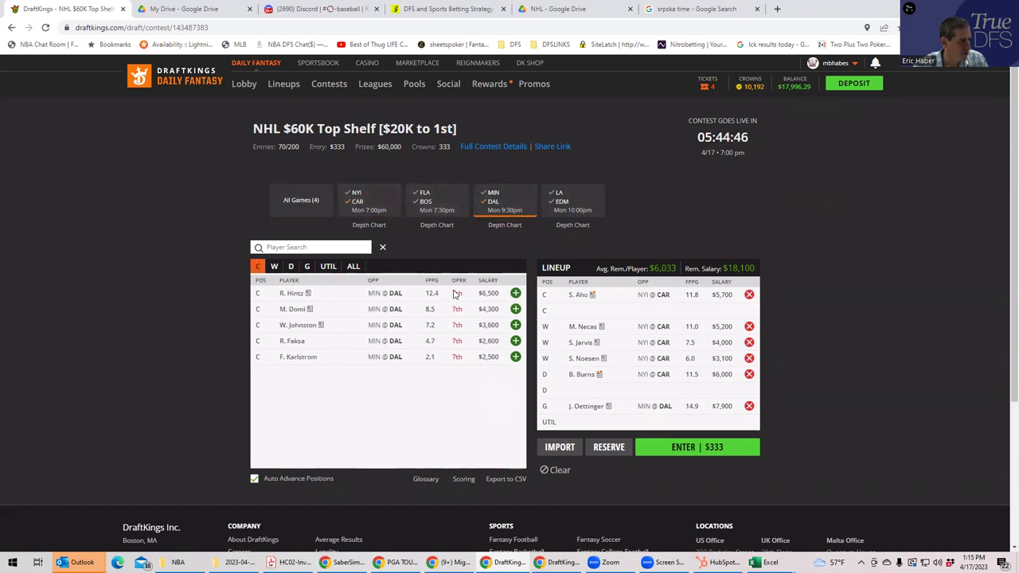
click(514, 293)
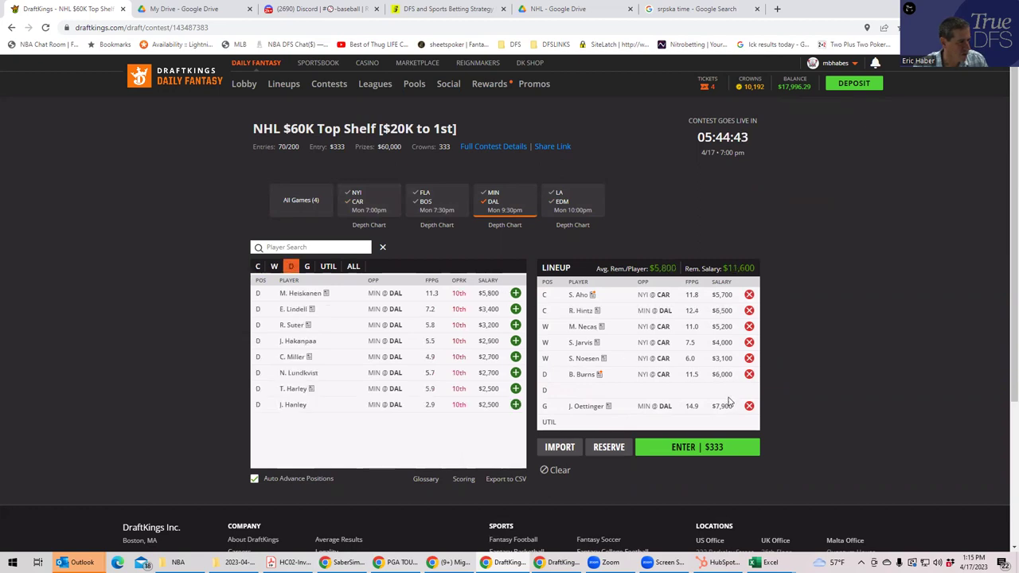
click(515, 294)
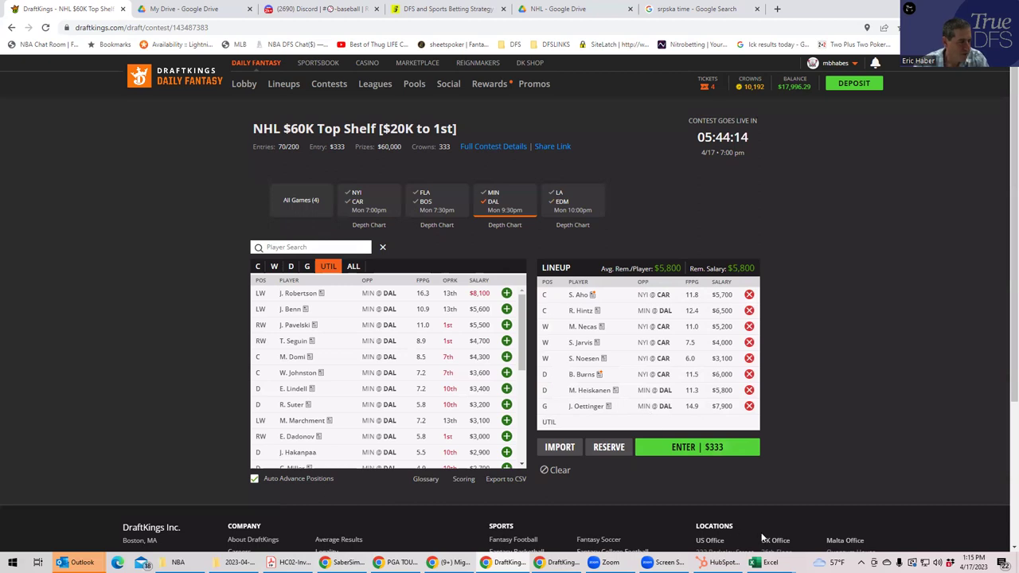
Switch to Excel's NHLDK_Proj workbook and compare the salaries of the LA wingers Adrian Kempe, Viktor Arvidsson and Alex Iafallo
mouse_move(760, 562)
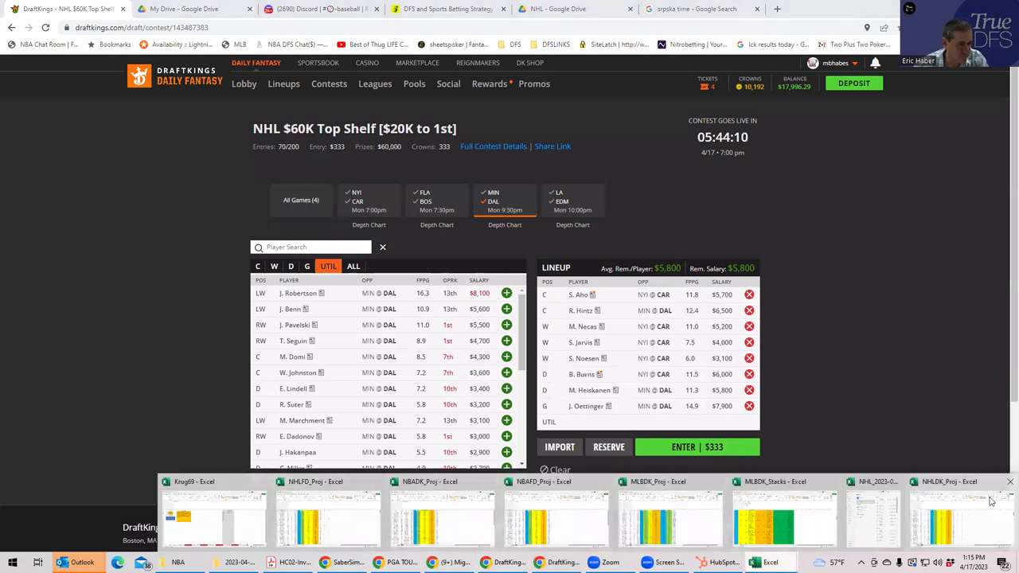
click(359, 515)
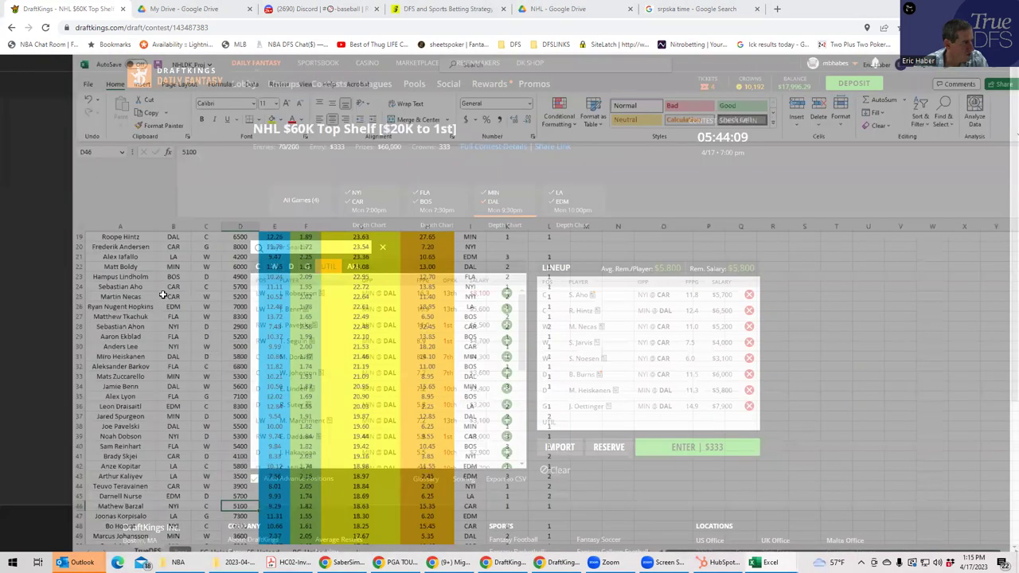
scroll(176, 280, up, 6)
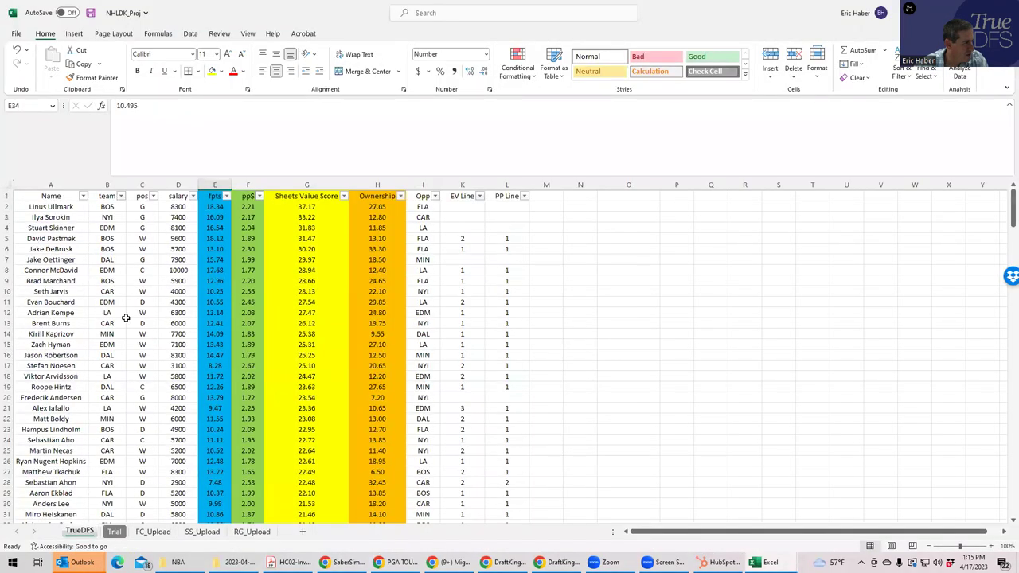
click(114, 312)
click(180, 312)
click(177, 375)
click(180, 408)
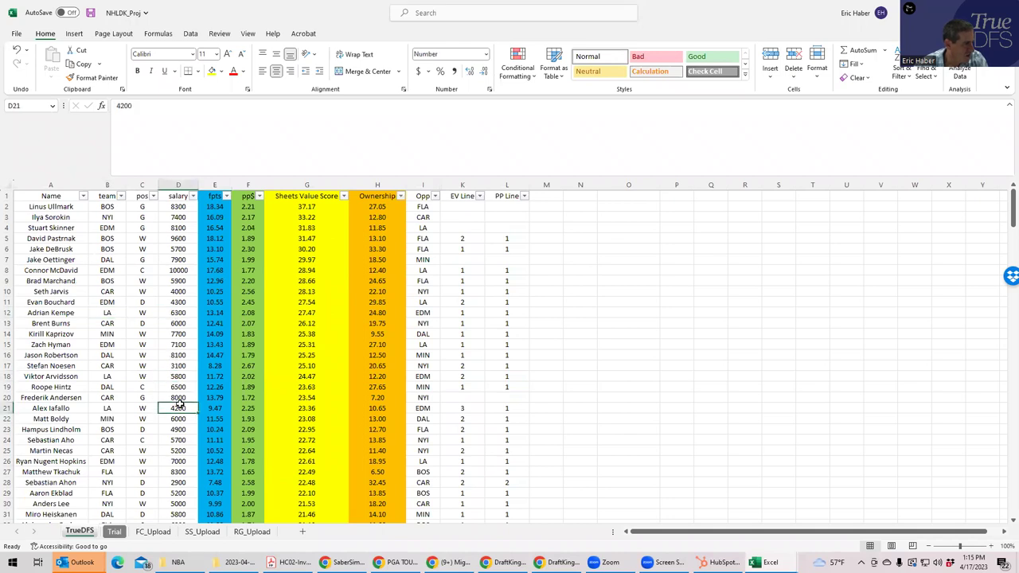
click(182, 375)
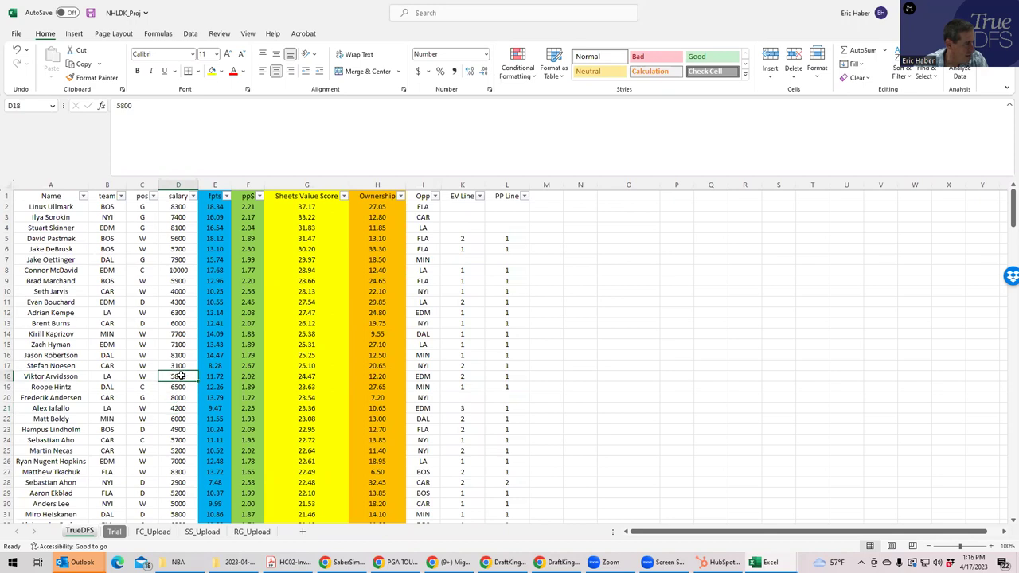
click(180, 313)
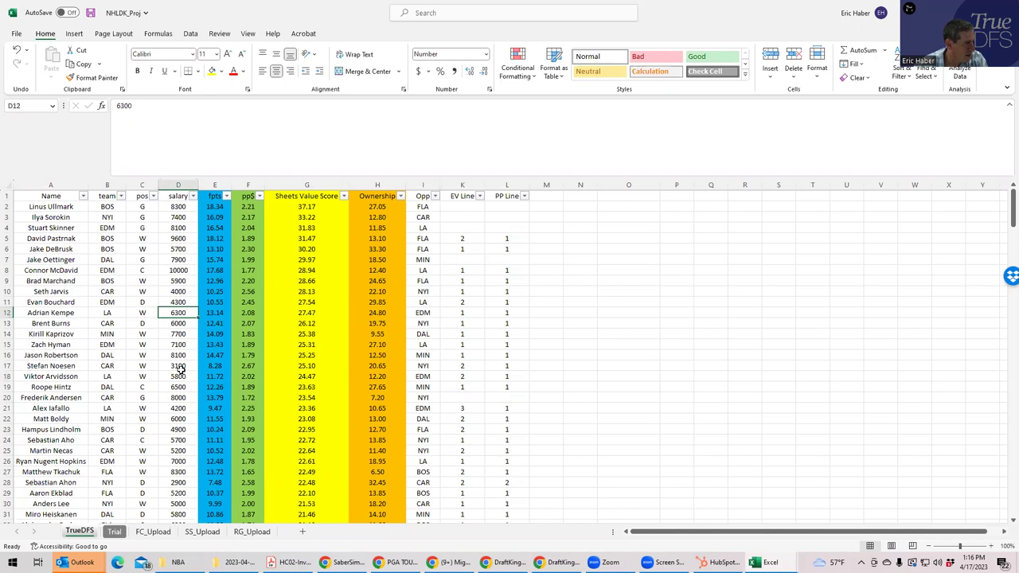
click(180, 409)
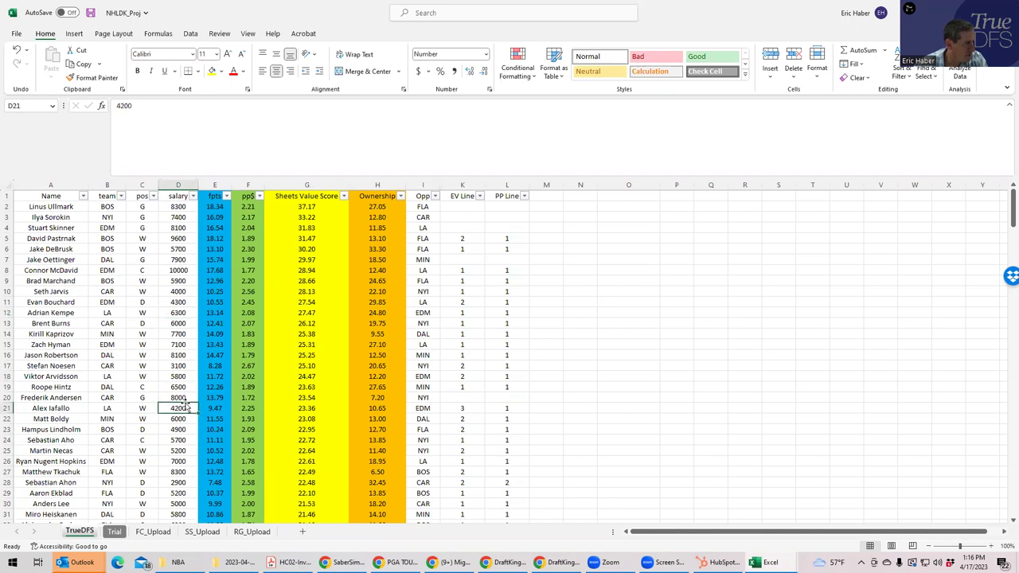
click(180, 377)
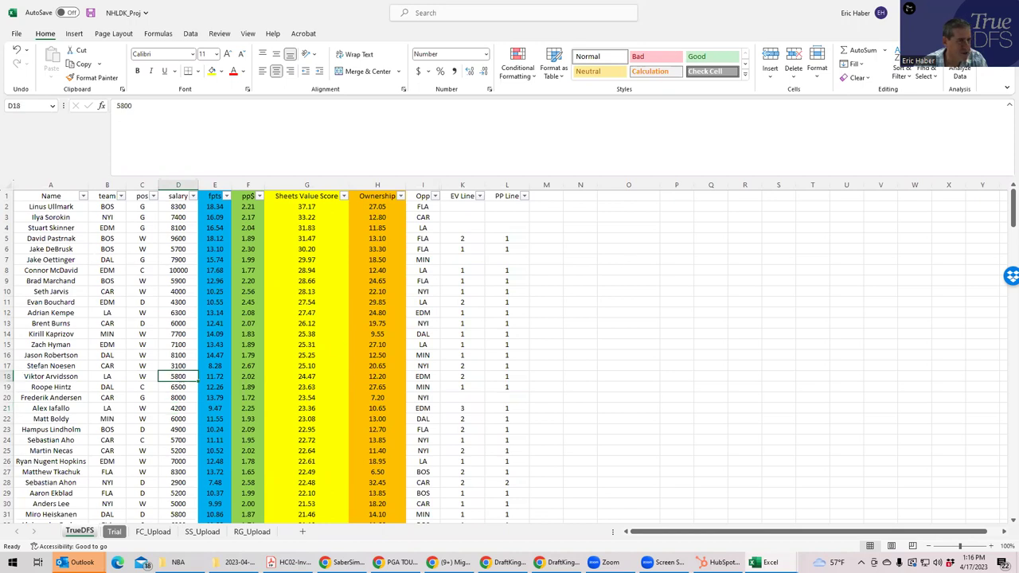
Return to the DraftKings contest, clear the Dallas filter and remove S. Jarvis, S. Noesen, M. Necas and S. Aho from the lineup
key(super+Down)
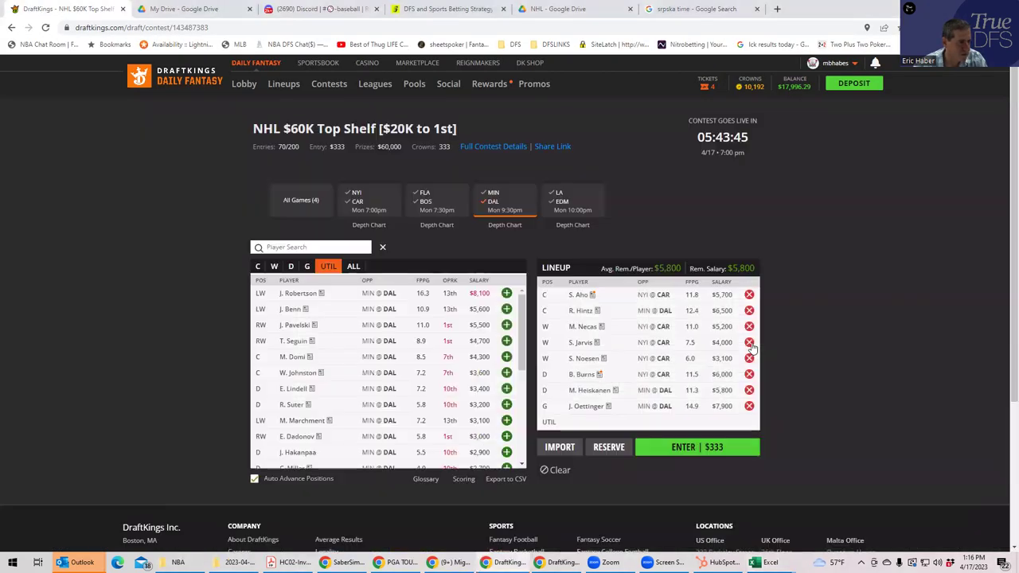
click(749, 342)
click(749, 359)
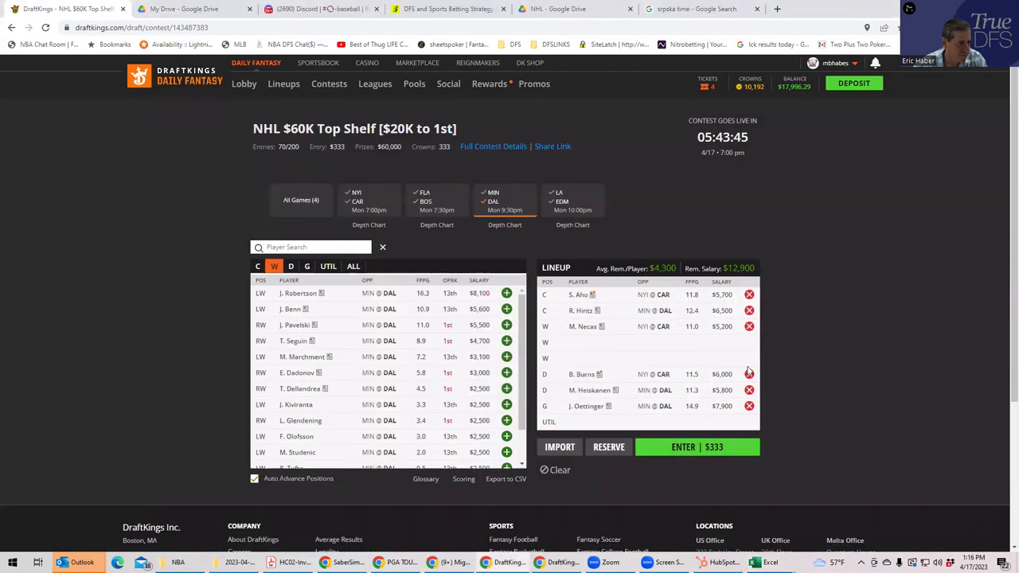
click(749, 326)
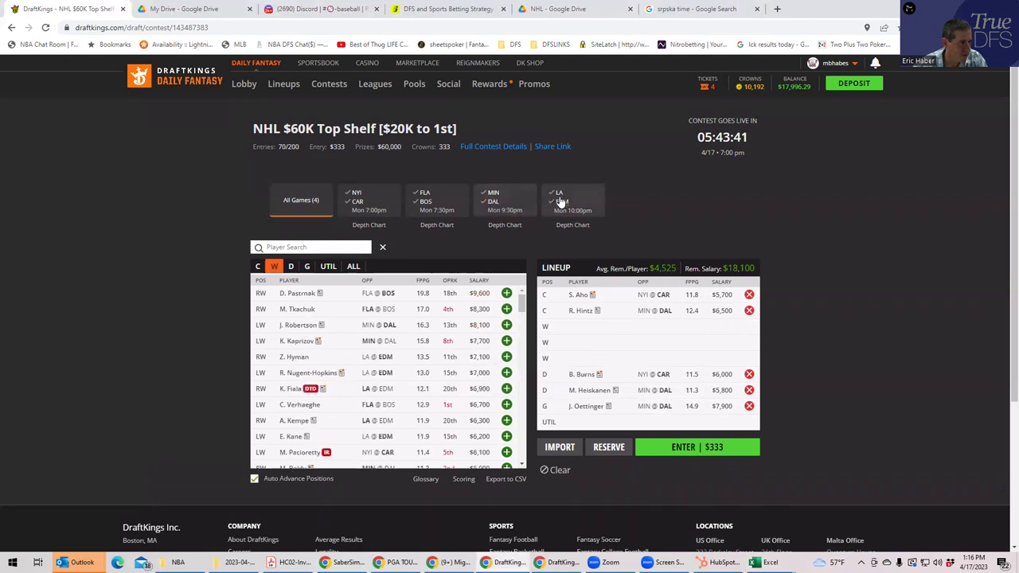
click(749, 294)
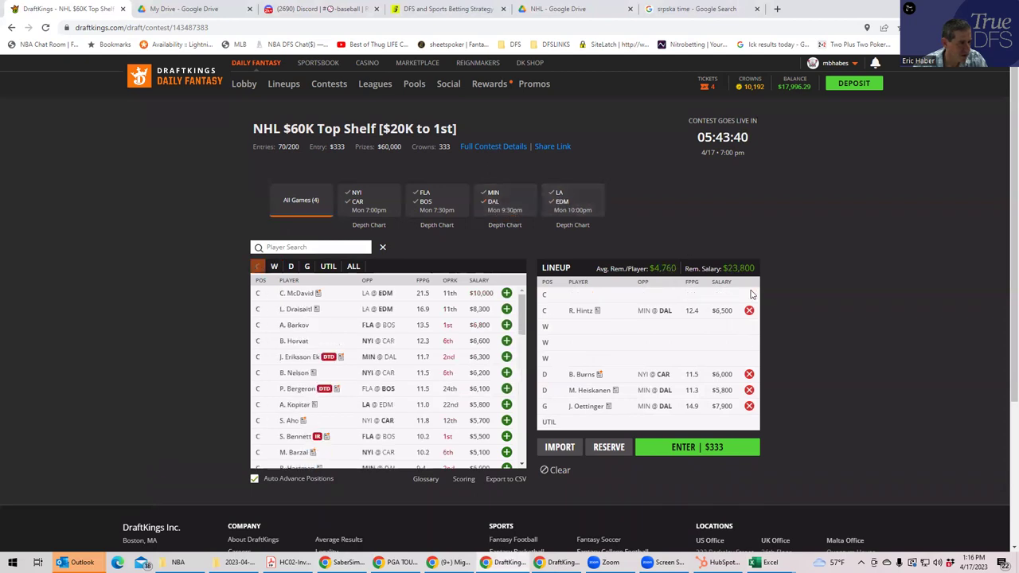
Remove B. Burns from the lineup and add the LA wingers A. Kempe, V. Arvidsson and A. Iafallo from the LA-only player pool
click(749, 374)
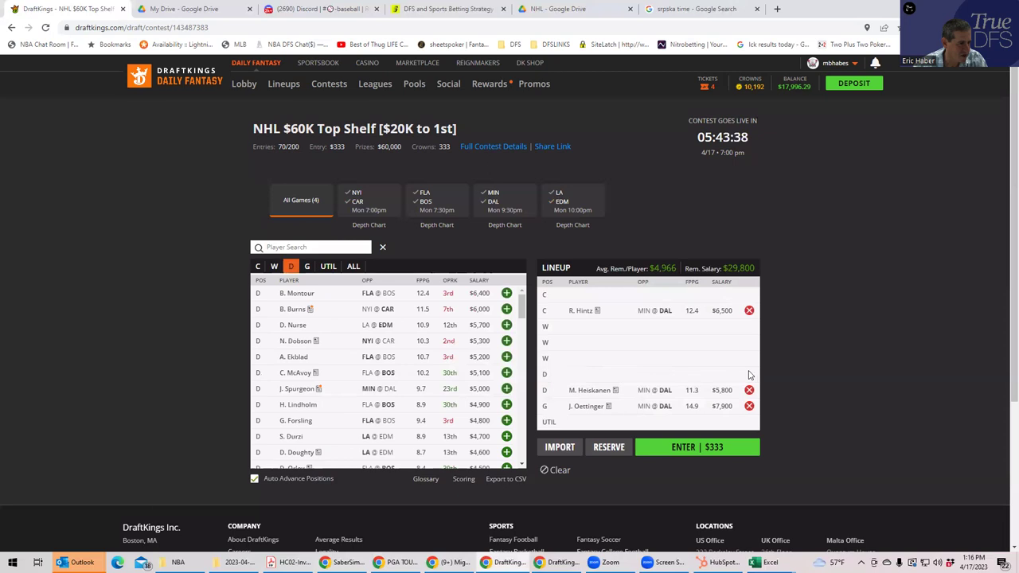
click(564, 213)
click(274, 268)
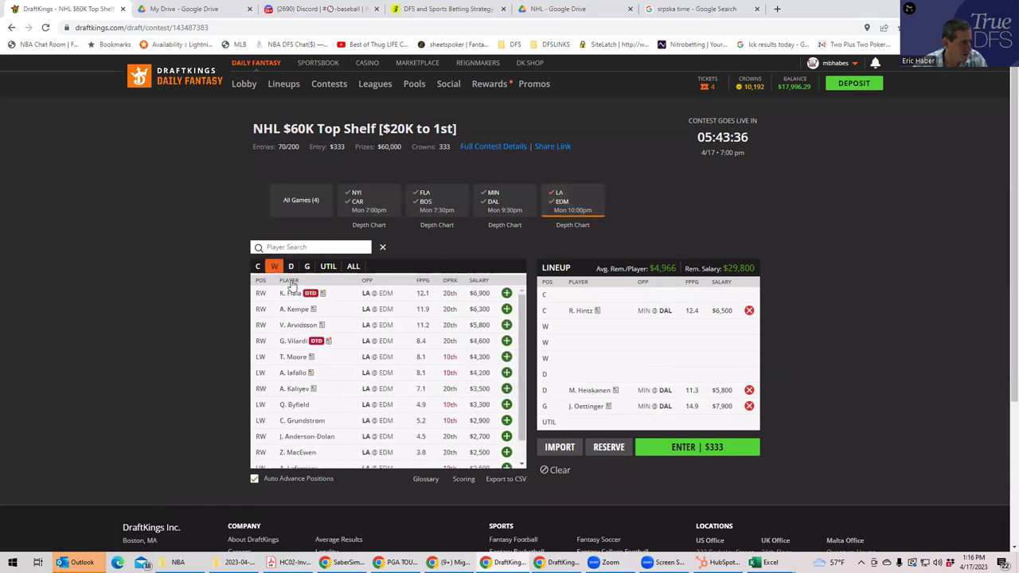
click(506, 309)
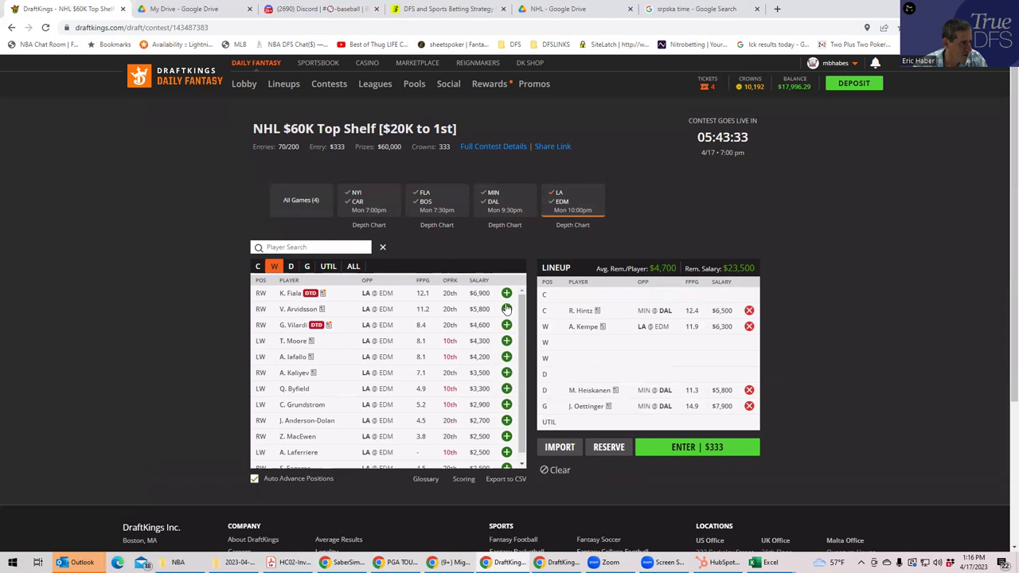
click(507, 309)
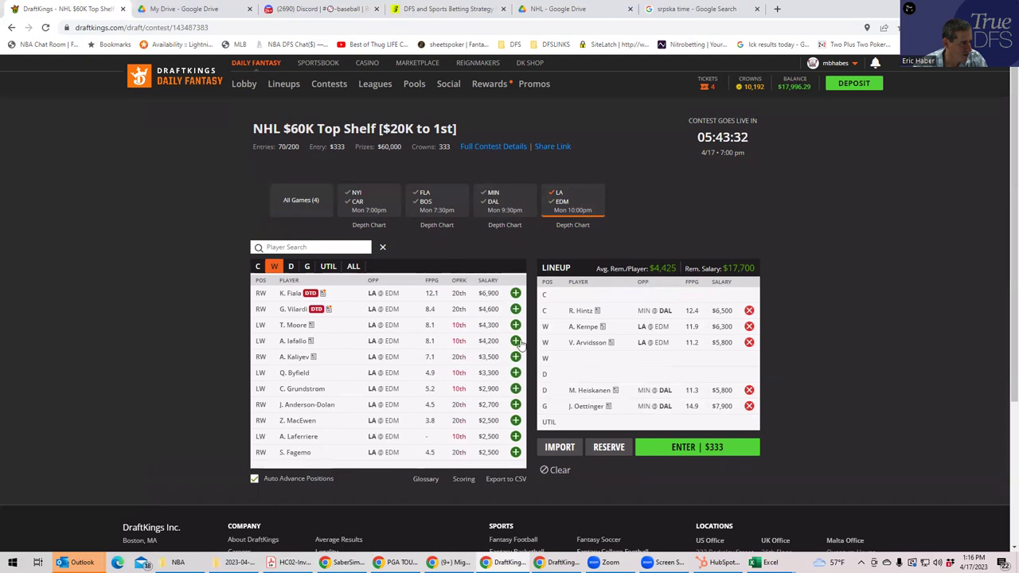
click(516, 341)
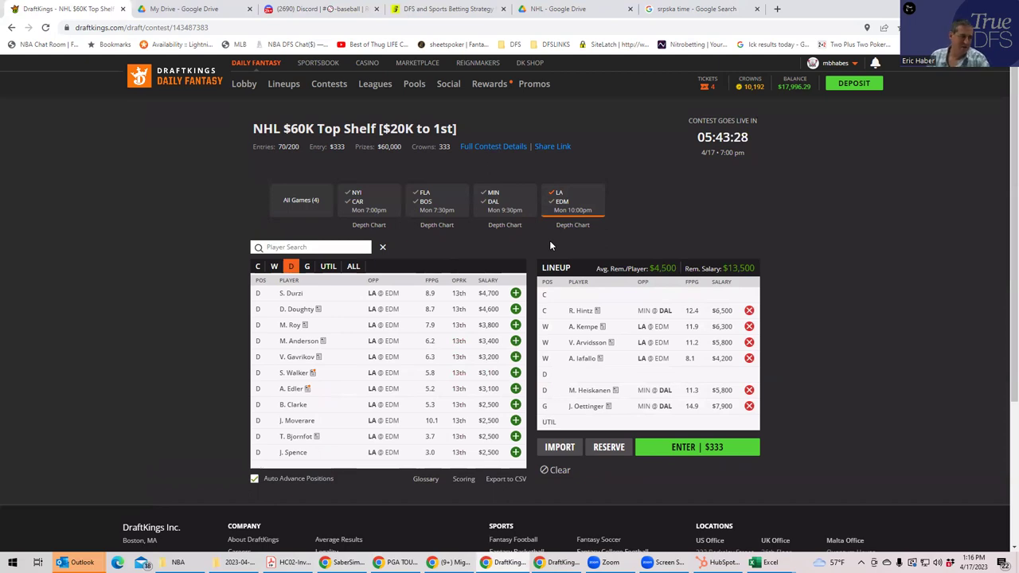
Replace goalie J. Oettinger with I. Sorokin, limiting the player pool to NYI instead of LA
click(749, 407)
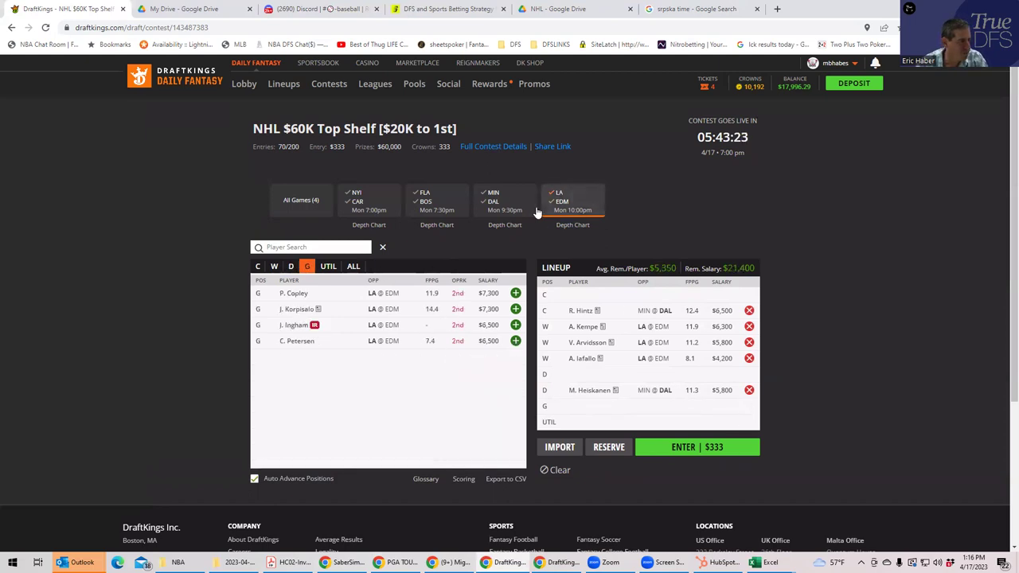
click(560, 196)
click(558, 197)
click(559, 198)
click(362, 201)
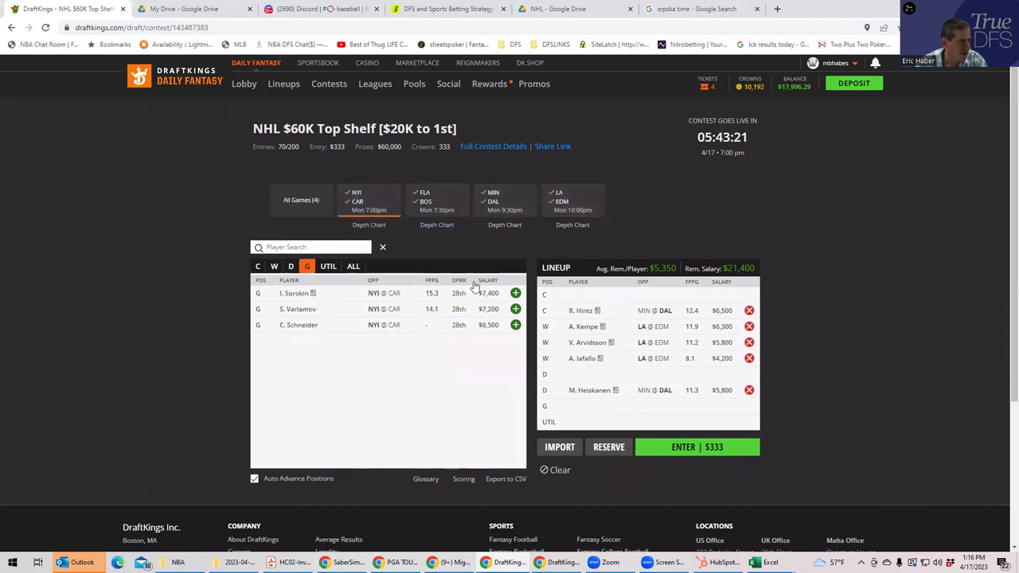
click(517, 294)
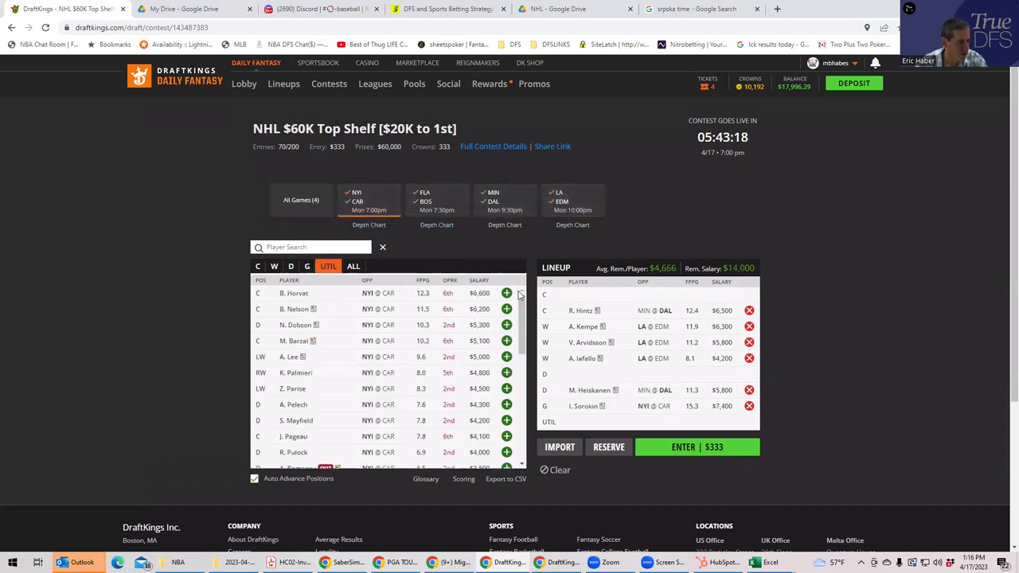
Remove R. Hintz and M. Heiskanen from the lineup and clear the NYI filter from the player pool
click(749, 310)
click(749, 390)
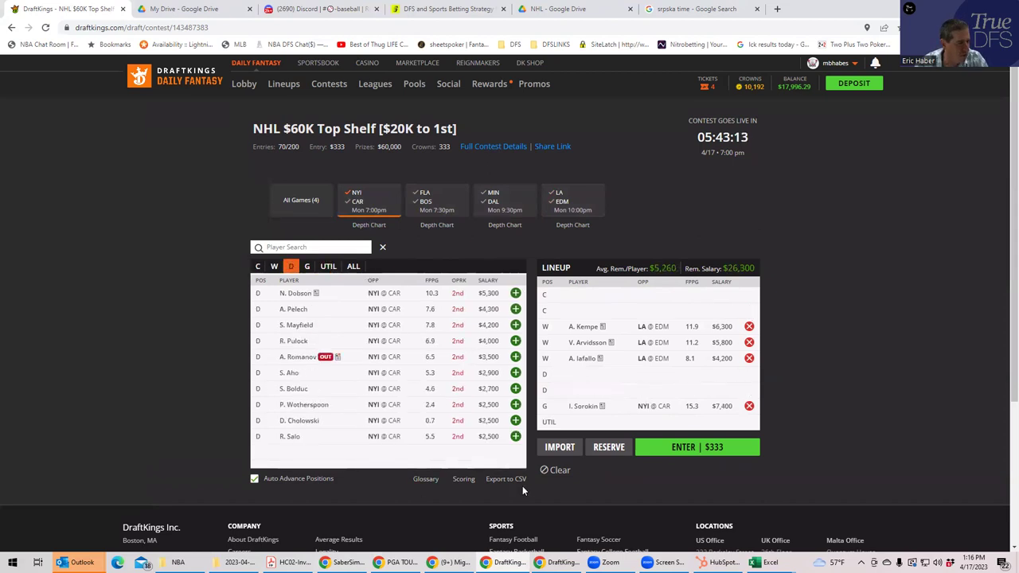
click(354, 198)
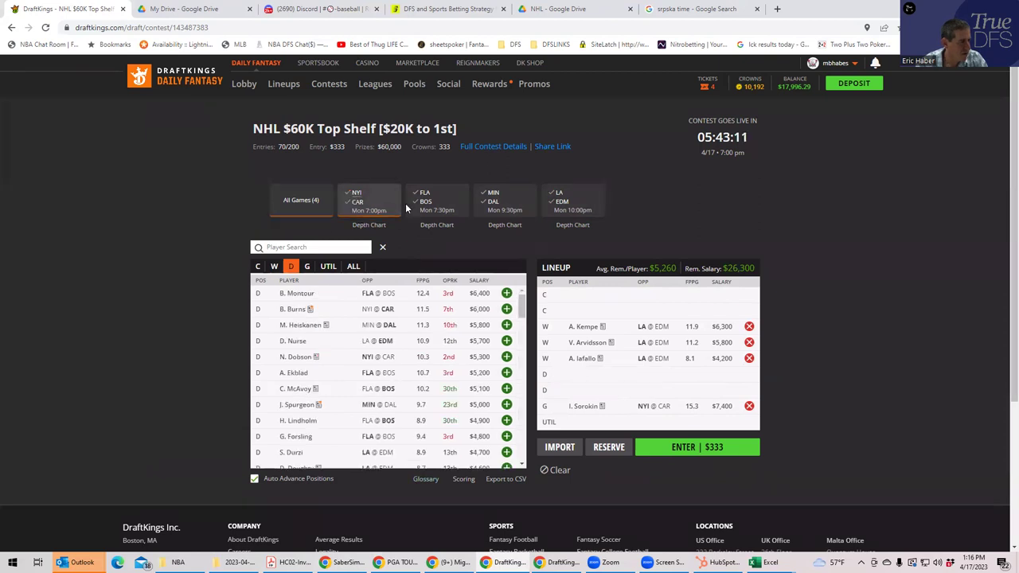
Switch to Excel's NHLDK_Proj workbook and review the player projections, salaries and power-play lines further down the TrueDFS sheet
mouse_move(755, 562)
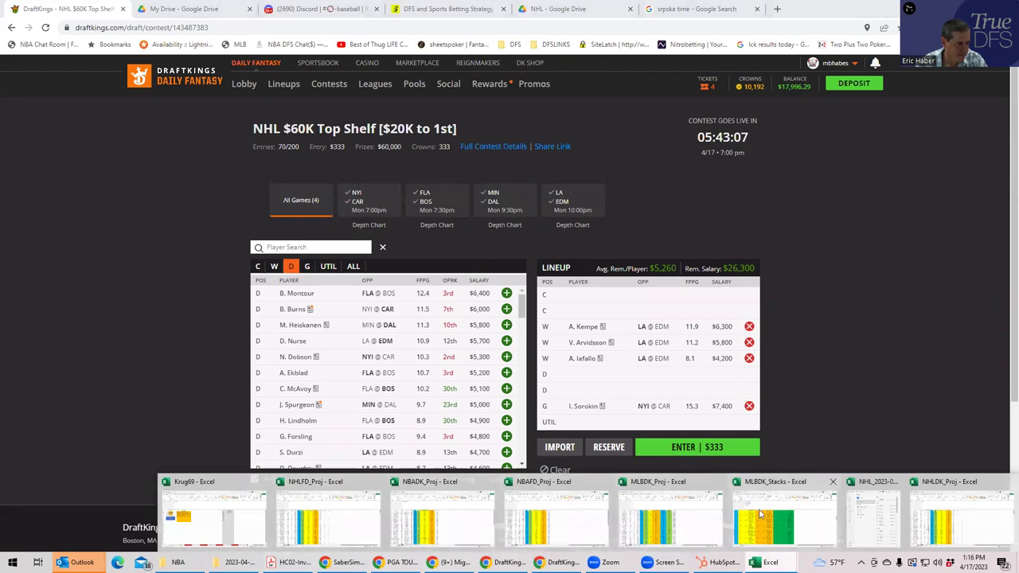
click(947, 517)
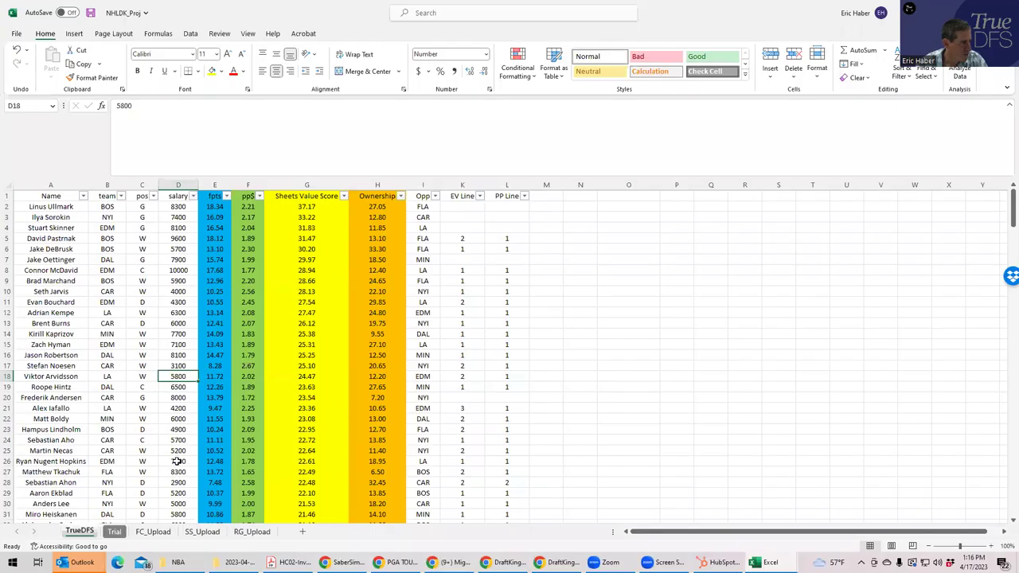
scroll(177, 458, down, 3)
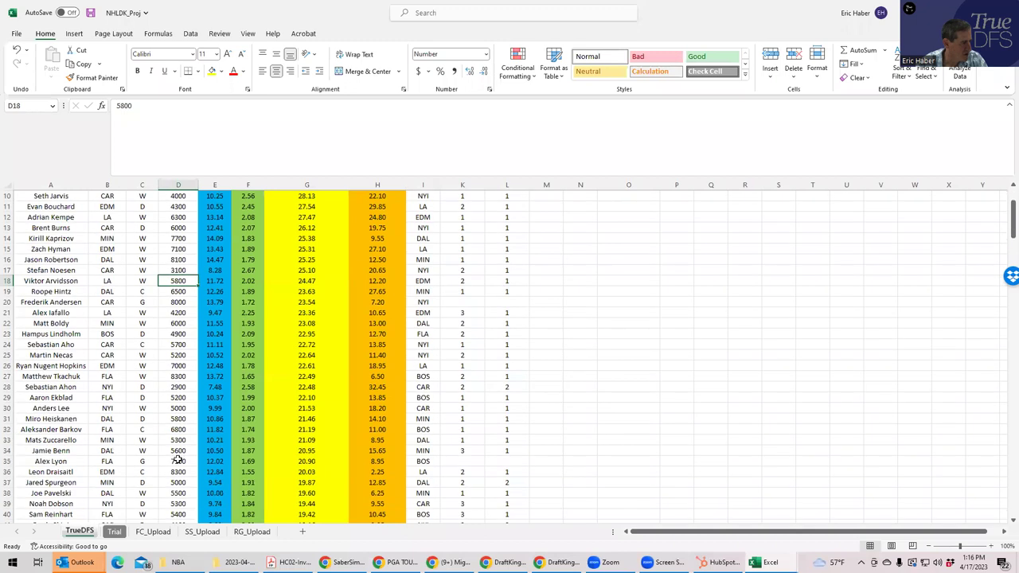
scroll(179, 460, down, 1)
scroll(178, 460, down, 1)
click(154, 470)
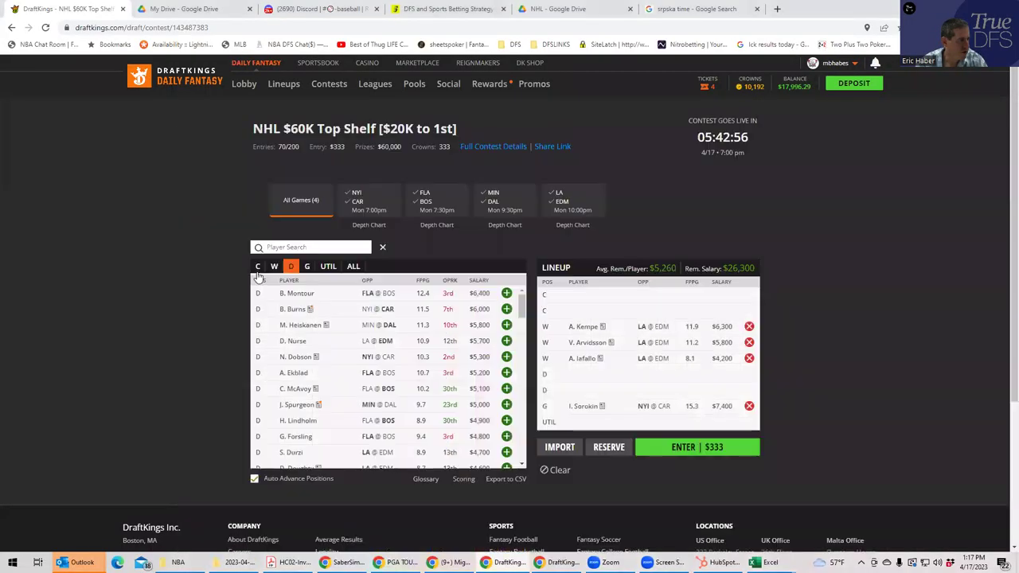
In the DraftKings contest, limit the player pool to LA centers and add A. Kopitar to the lineup
click(257, 265)
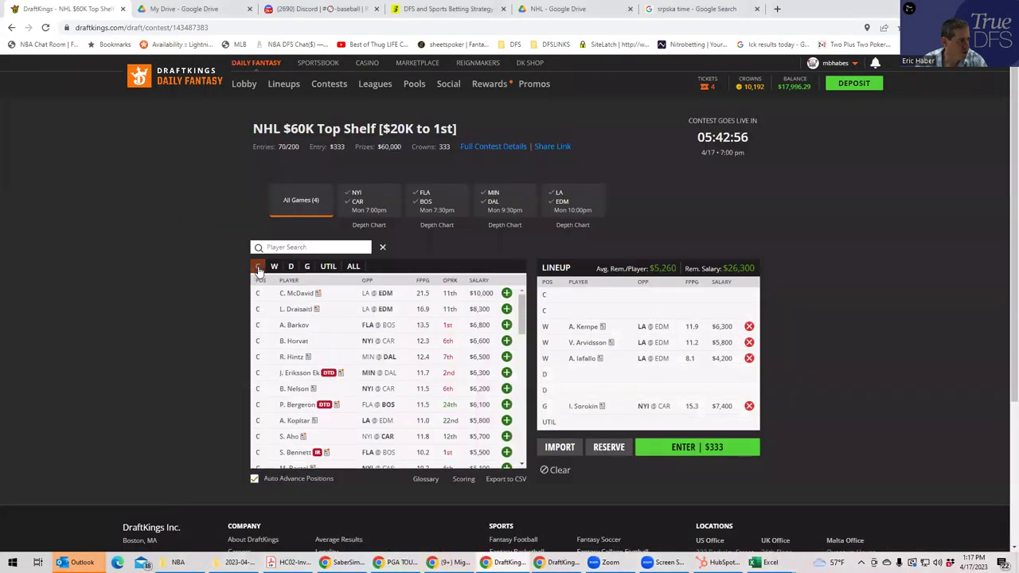
click(573, 201)
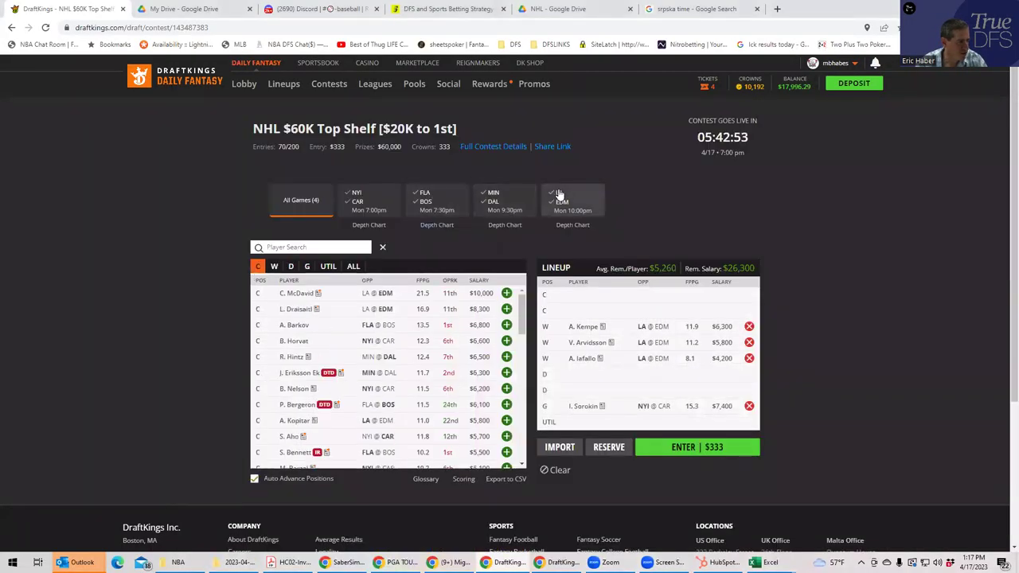
click(516, 293)
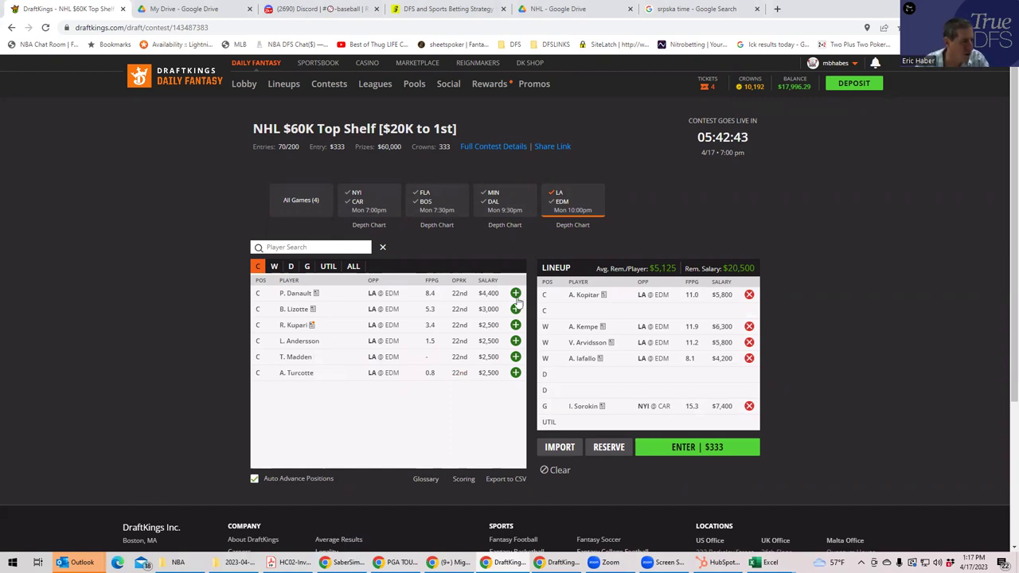
Limit the player pool to Dallas instead of LA and add center R. Hintz to the lineup
click(557, 195)
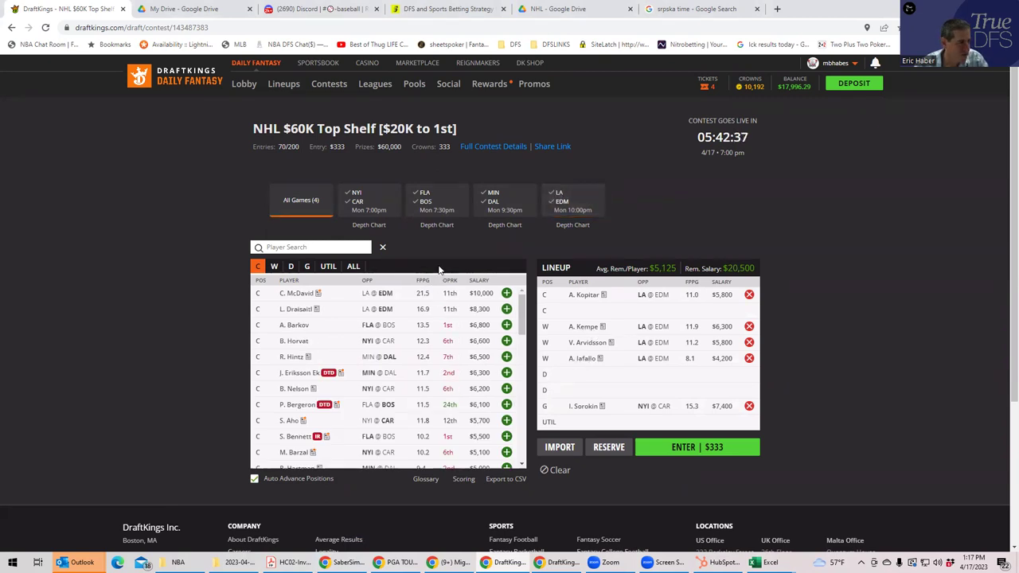
click(495, 202)
click(515, 294)
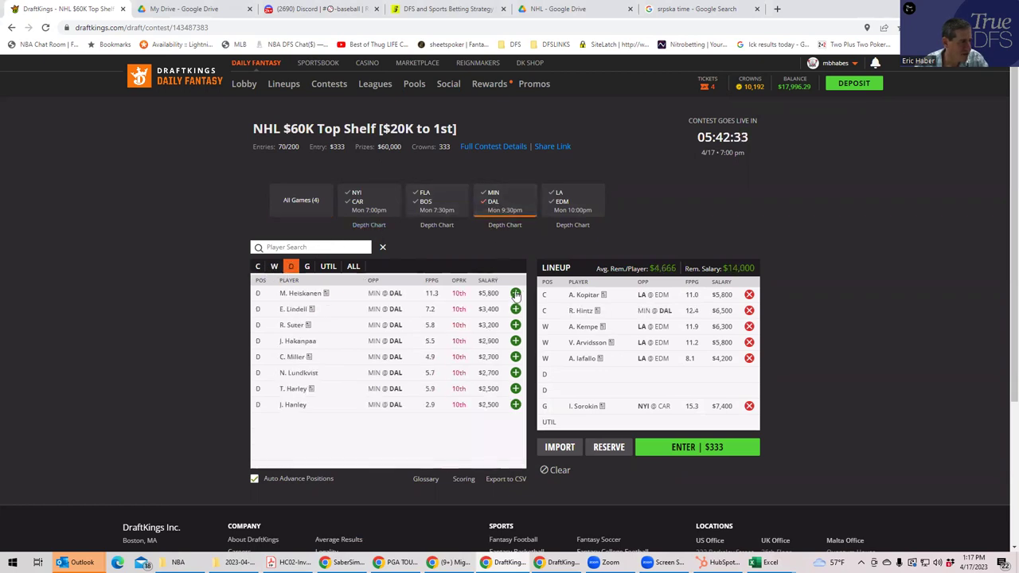